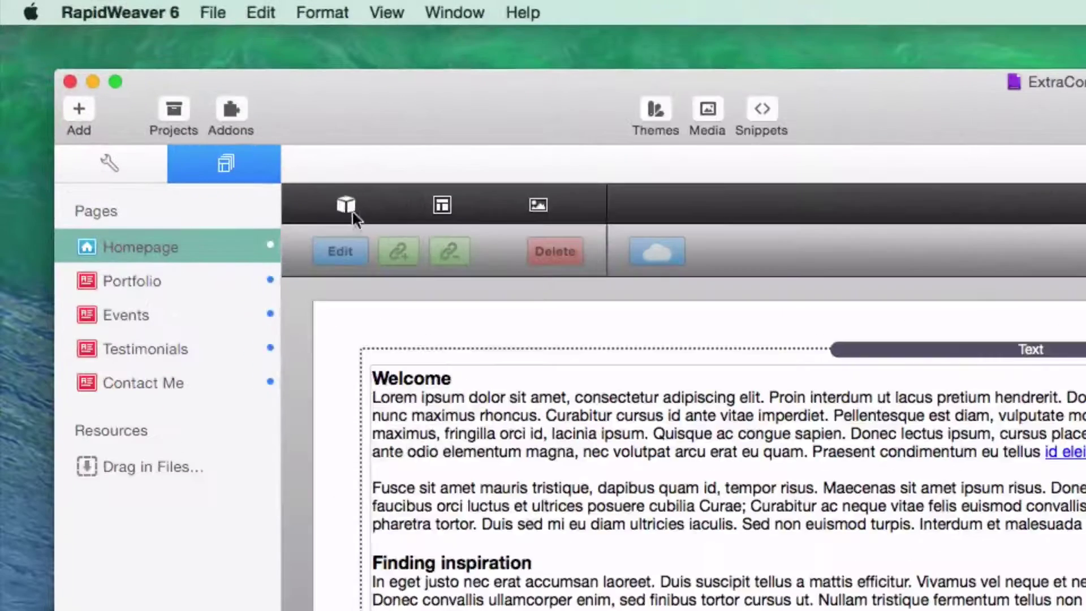
Find the ExtraContent Plus stack in the stack library using "extracontent" and add it above the Homepage's Text stack.
click(348, 209)
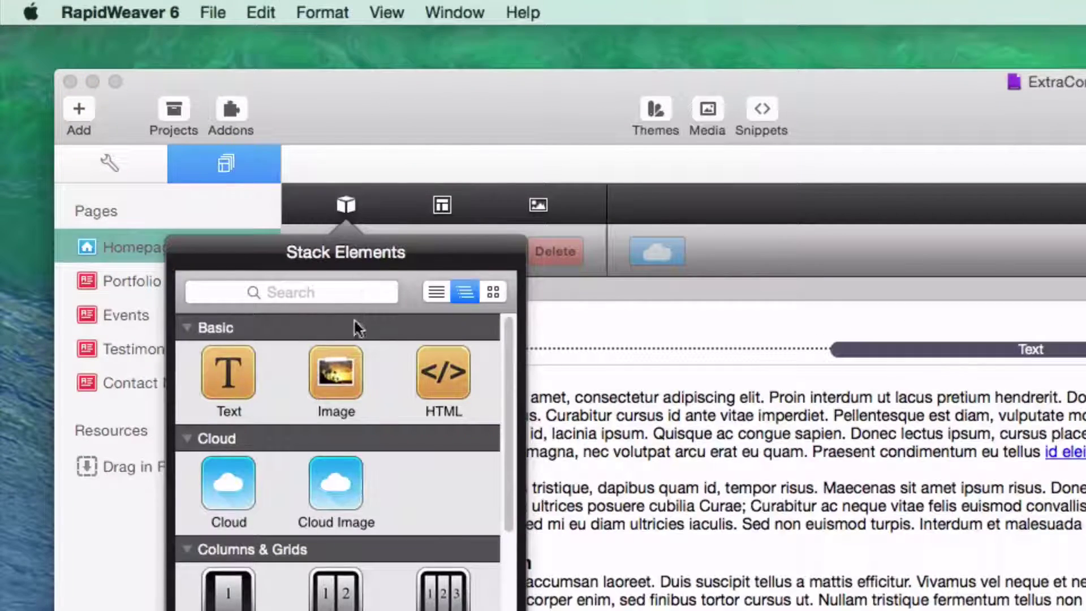
click(334, 285)
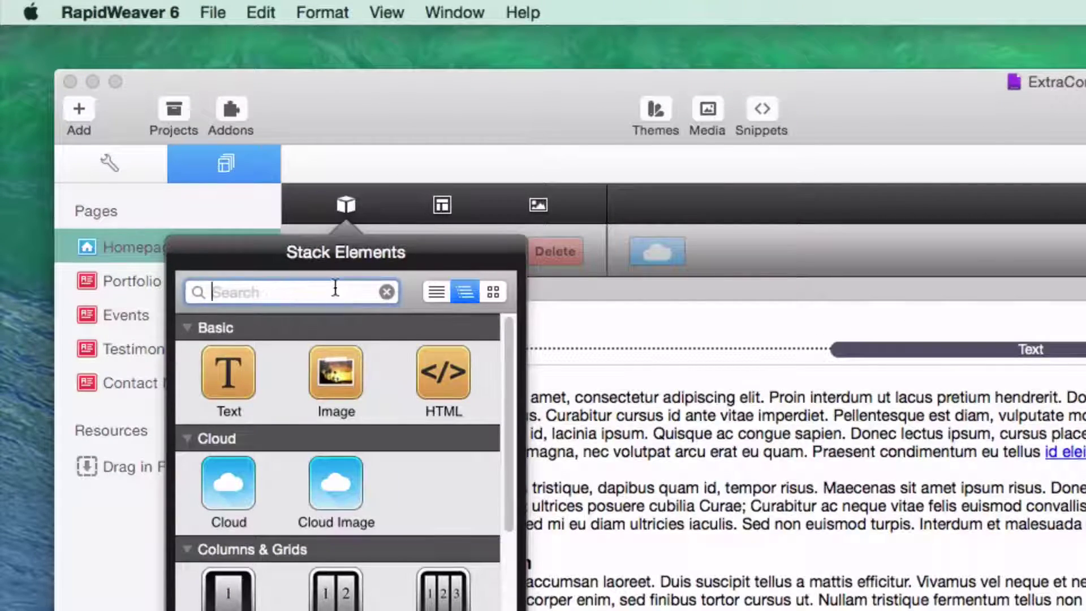
text(extra)
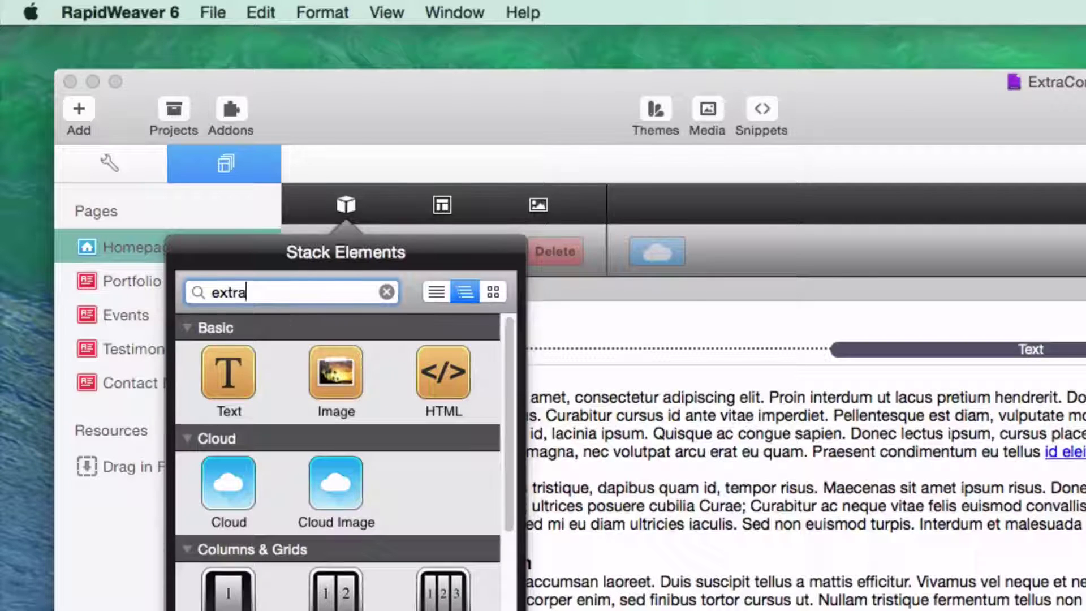
text(content)
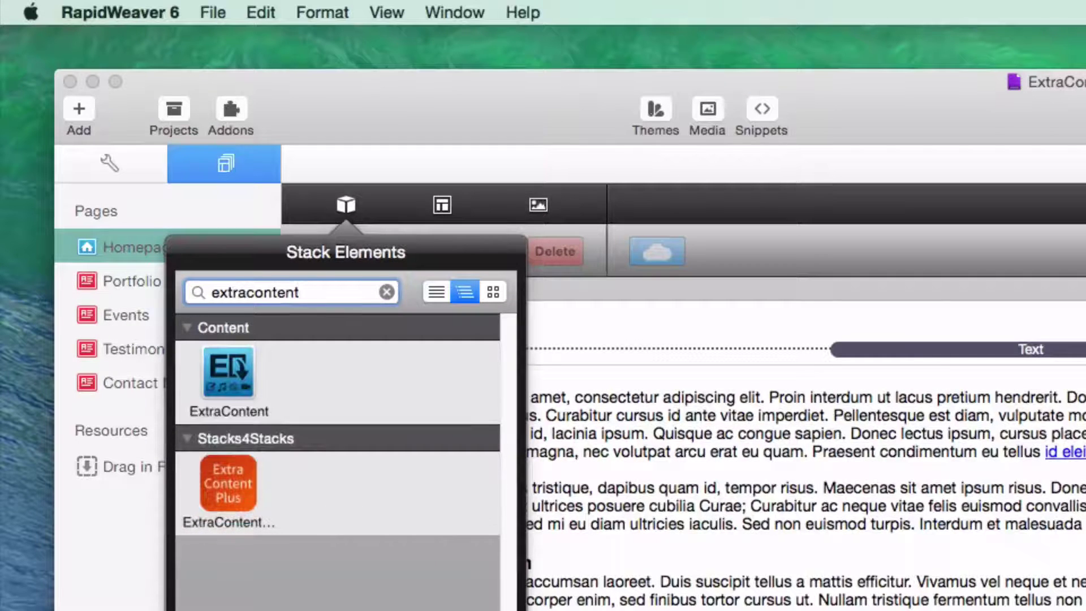
drag(247, 481, 942, 362)
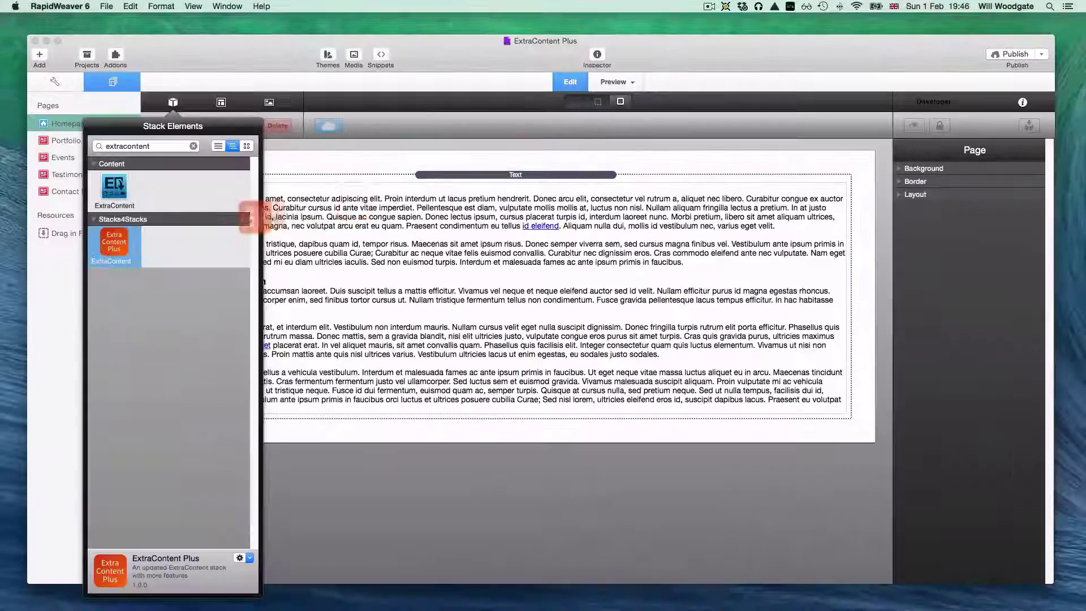
drag(476, 183, 504, 174)
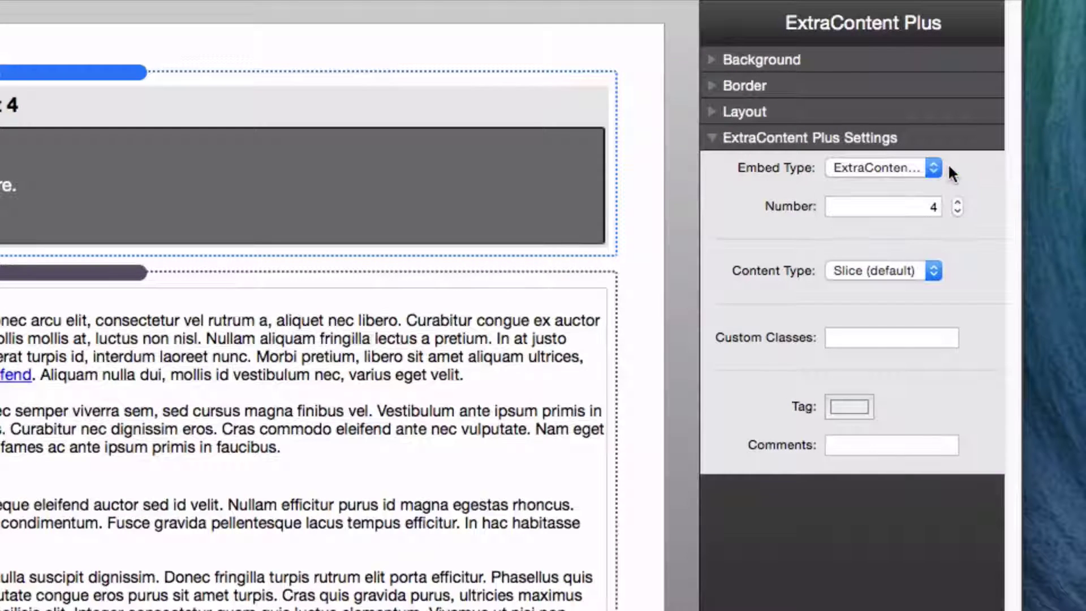
Check the available embed types for the ExtraContent Plus stack and set its content type to Image.
click(907, 169)
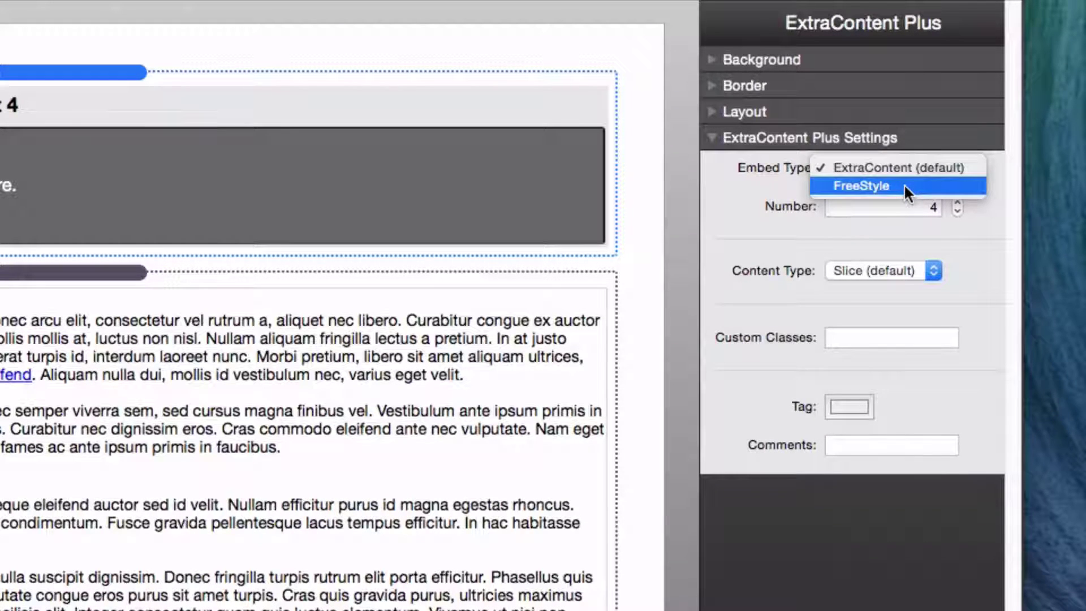
click(925, 170)
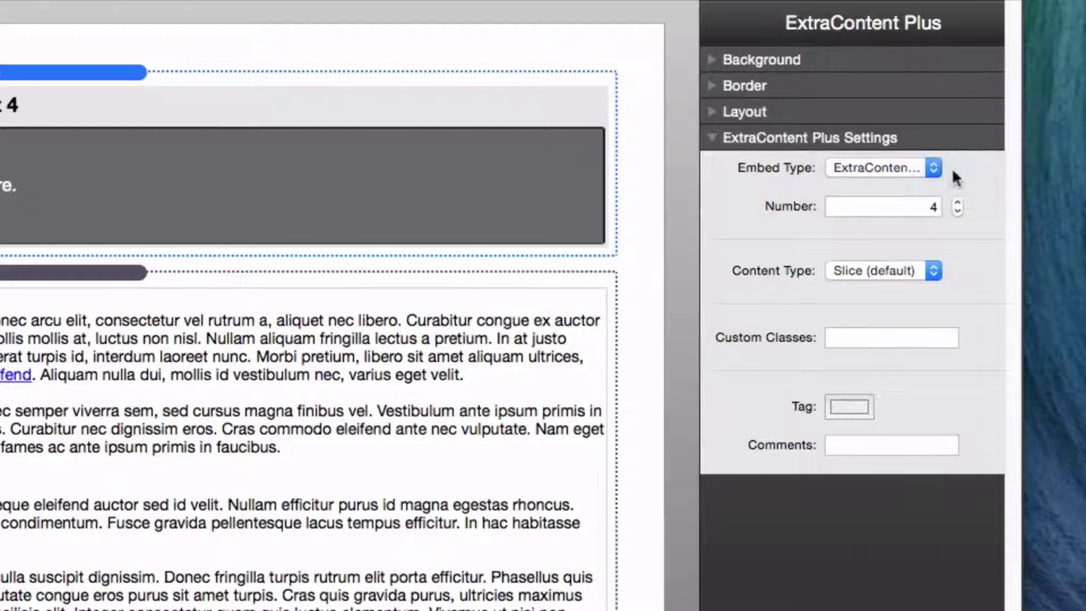
click(887, 205)
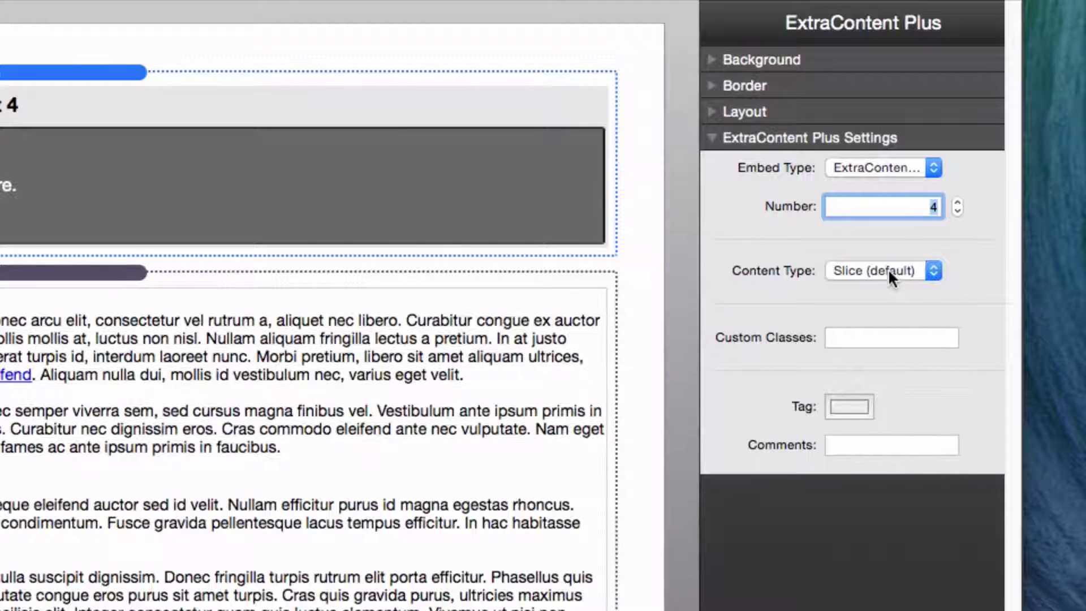
mouse_move(777, 268)
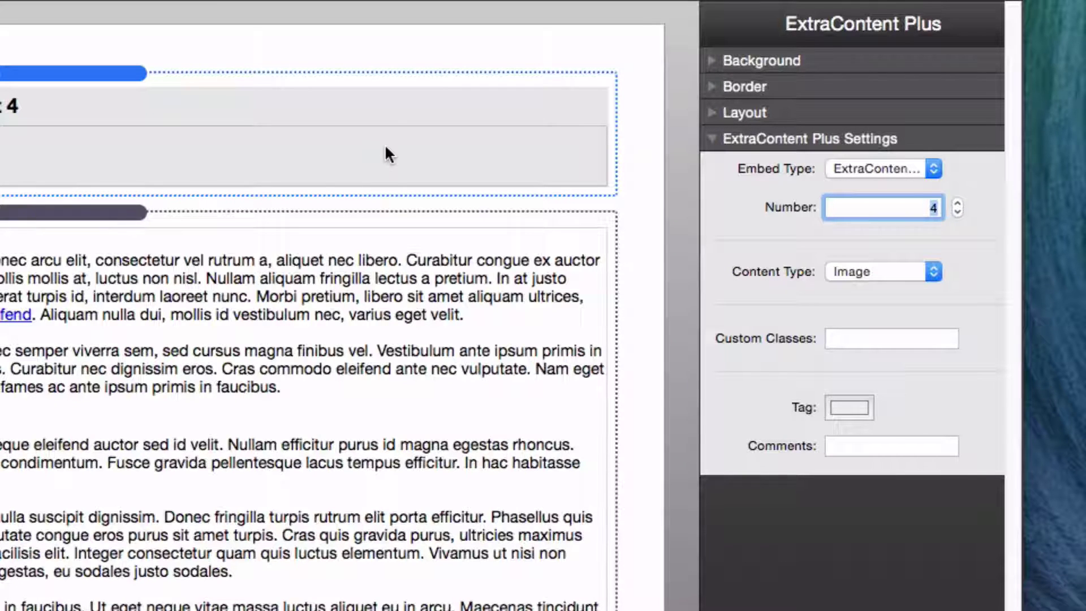
Assign the custom class "no-print" to the ExtraContent Plus stack.
click(848, 335)
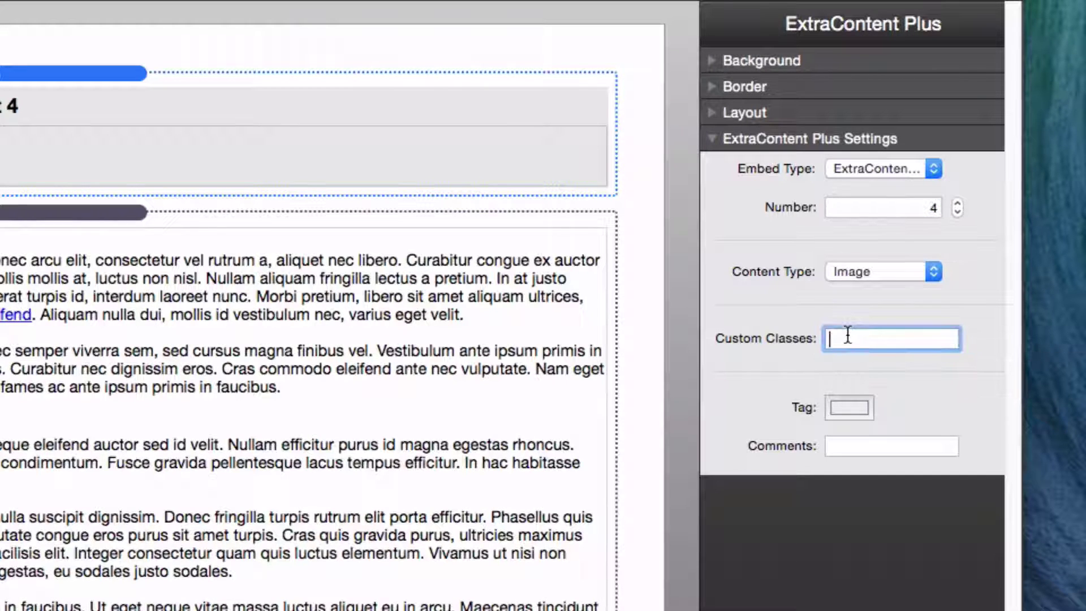
text(no-print)
key(Return)
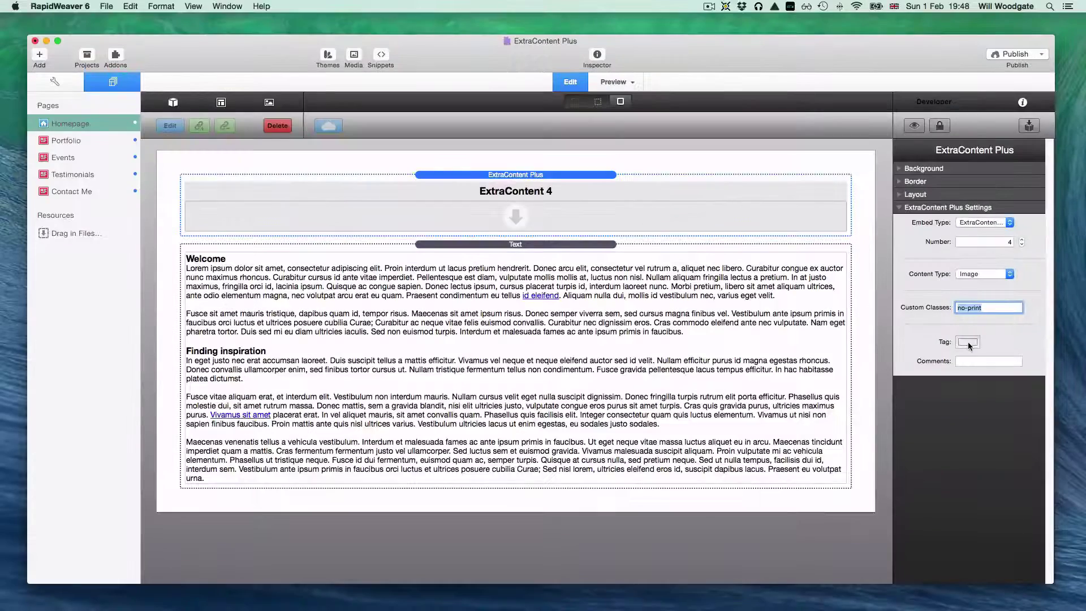
Set the ExtraContent Plus stack's tag colour to the red Maraschino crayon and close the colour picker.
click(851, 412)
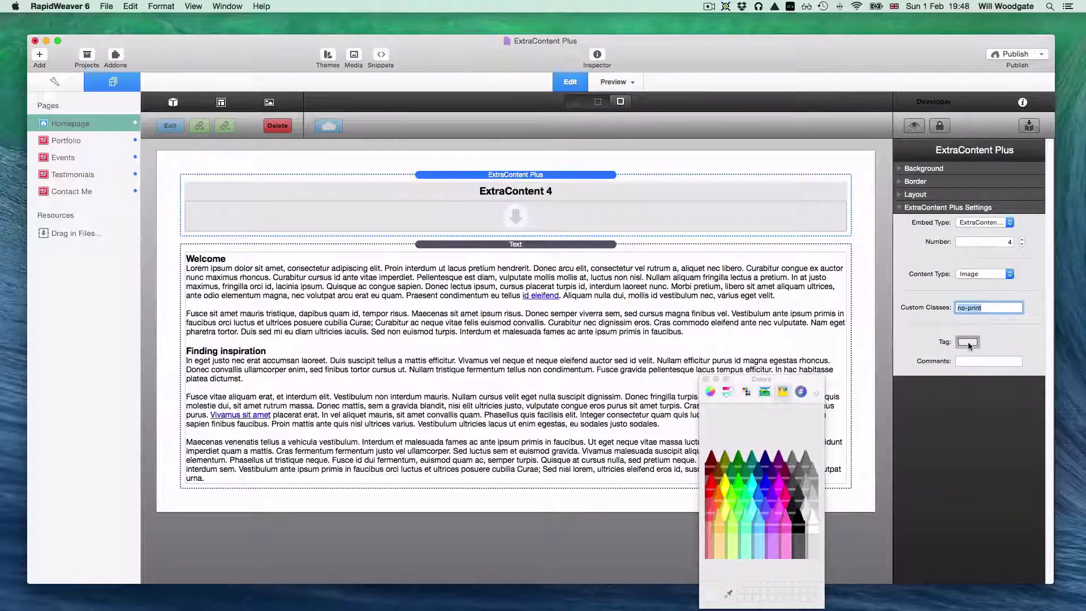
click(712, 469)
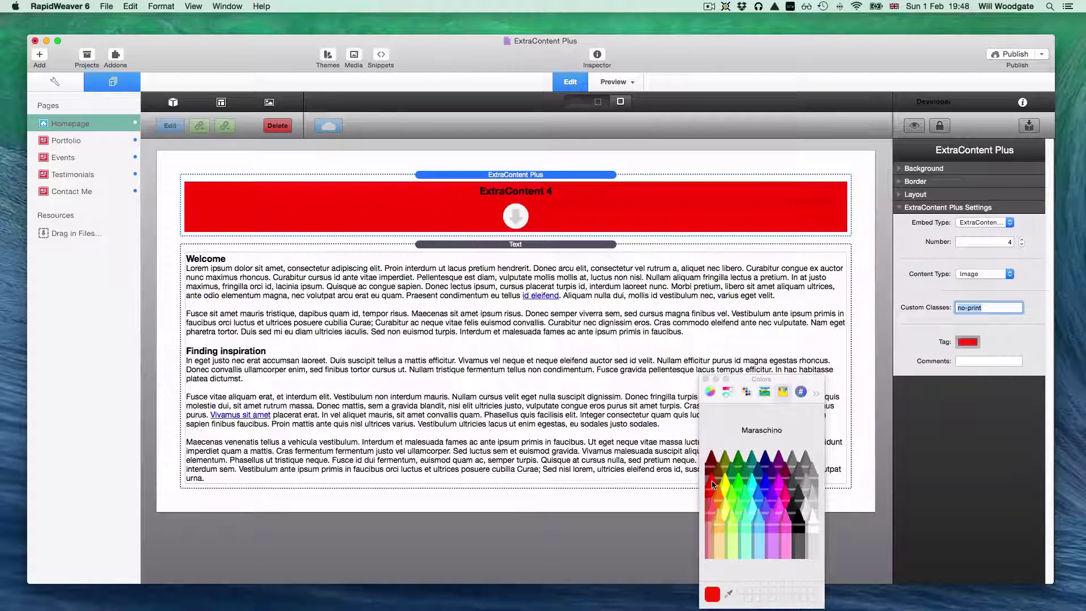
click(705, 379)
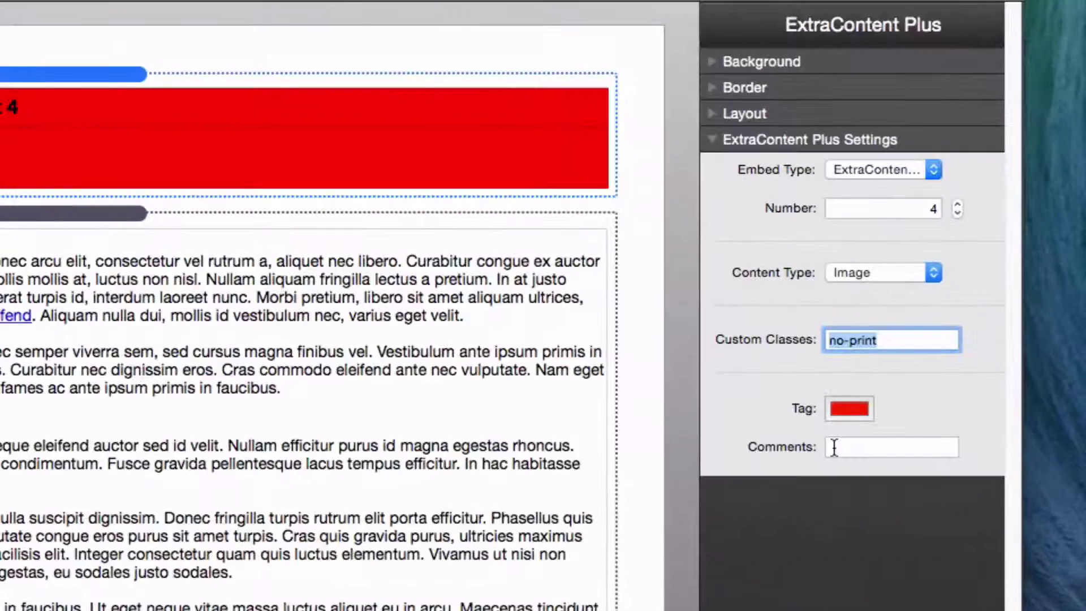
Enter "(My Container)", including the parentheses, as the ExtraContent Plus stack's comment.
click(834, 447)
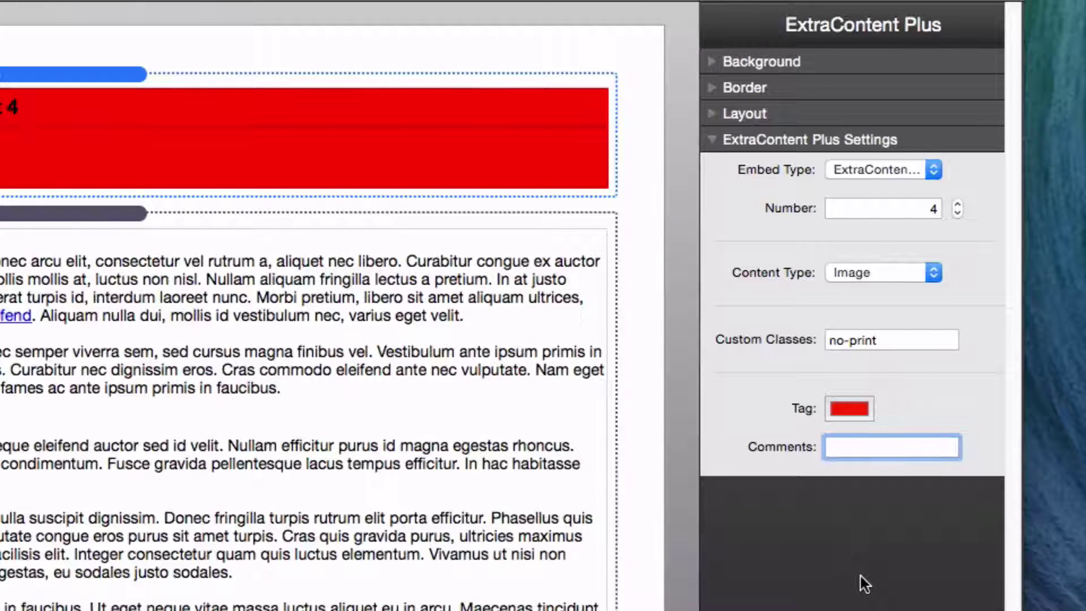
text(My Container)
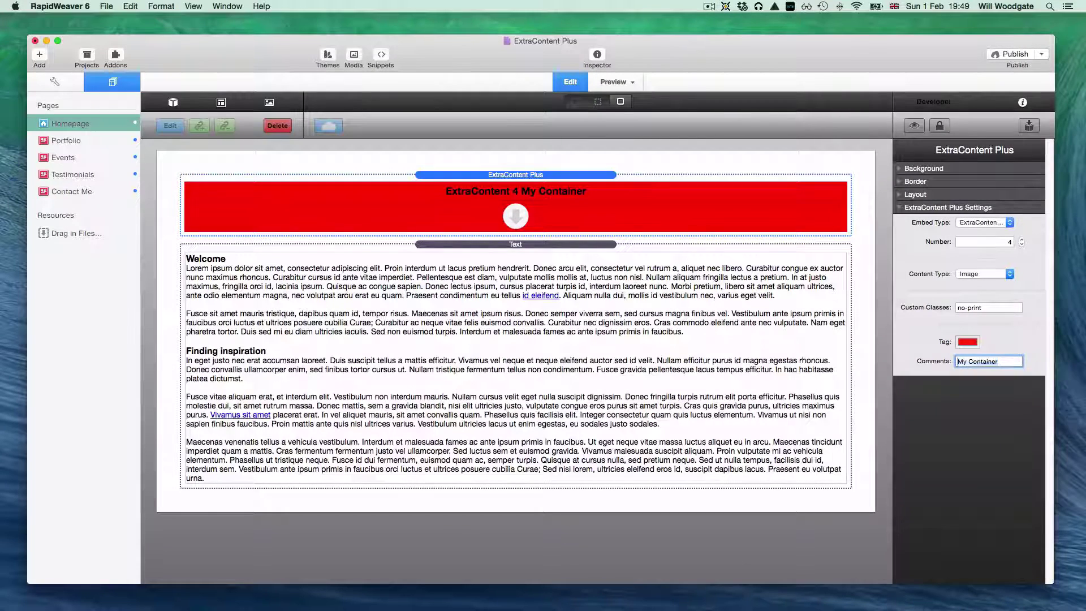
text(()
key(super+Right)
text())
key(Return)
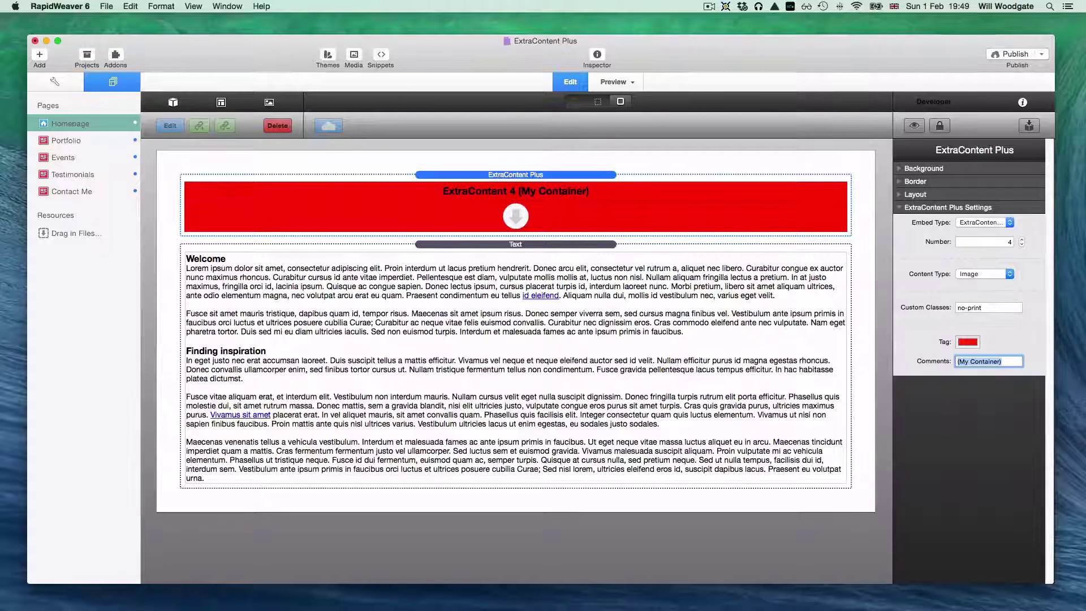
Replace the ExtraContent Plus stack's comment with "(Banner)".
click(1000, 361)
drag(999, 361, 957, 361)
text((Banner))
key(Return)
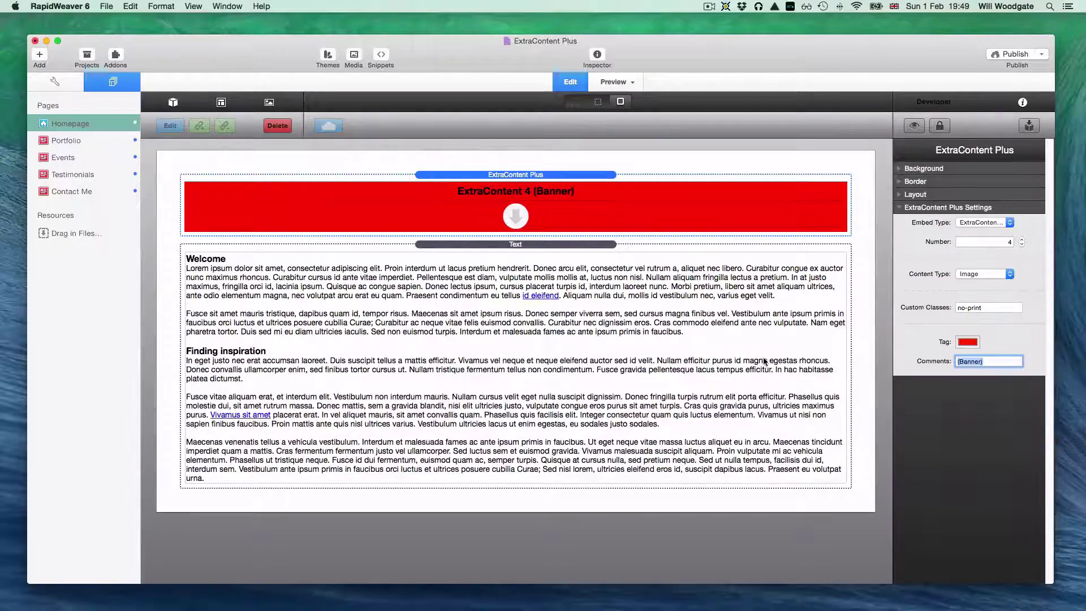
Preview the Homepage at a wider width and enable Preview ExtraContent Containers in the theme style settings.
key(super+r)
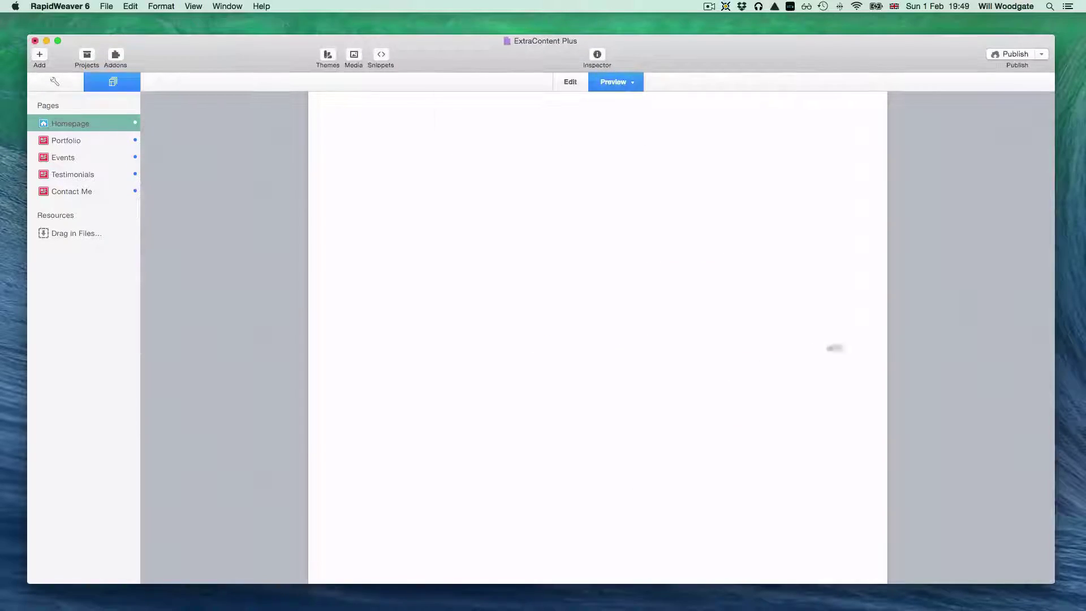
drag(885, 335, 1044, 333)
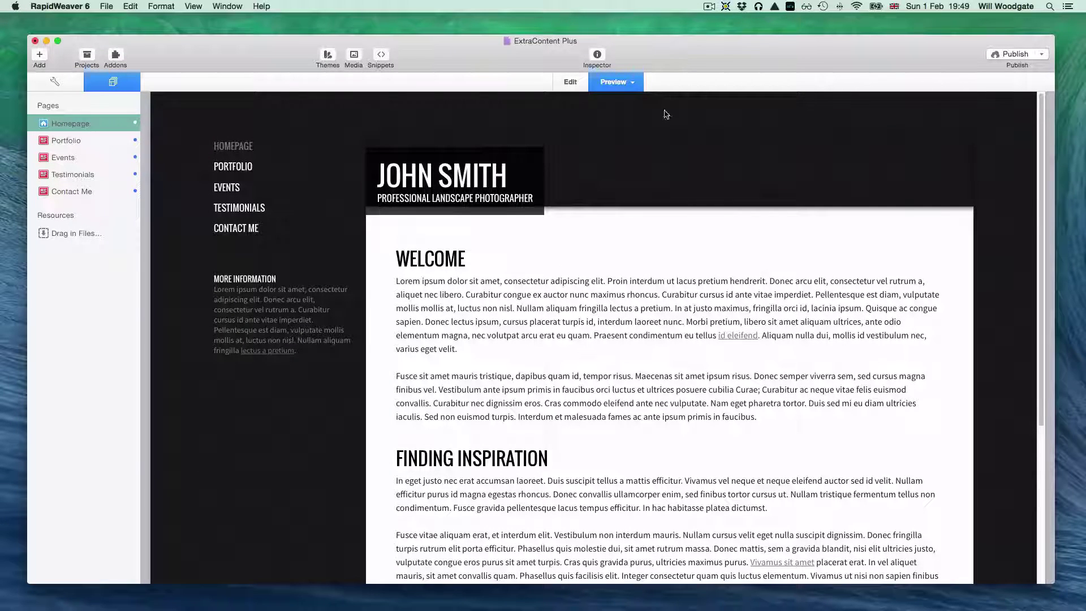
click(598, 56)
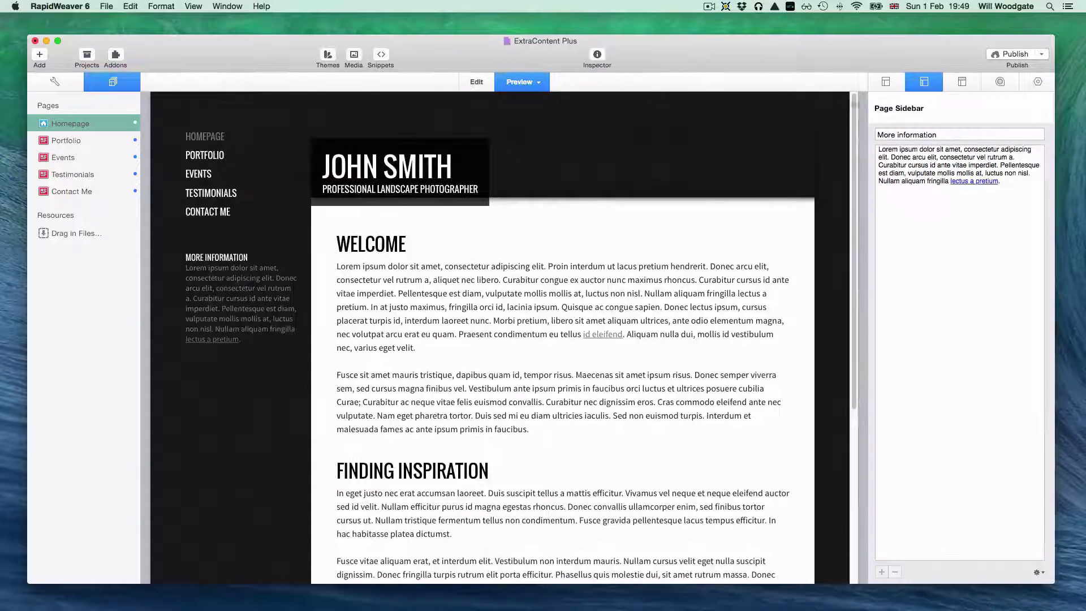
click(1000, 85)
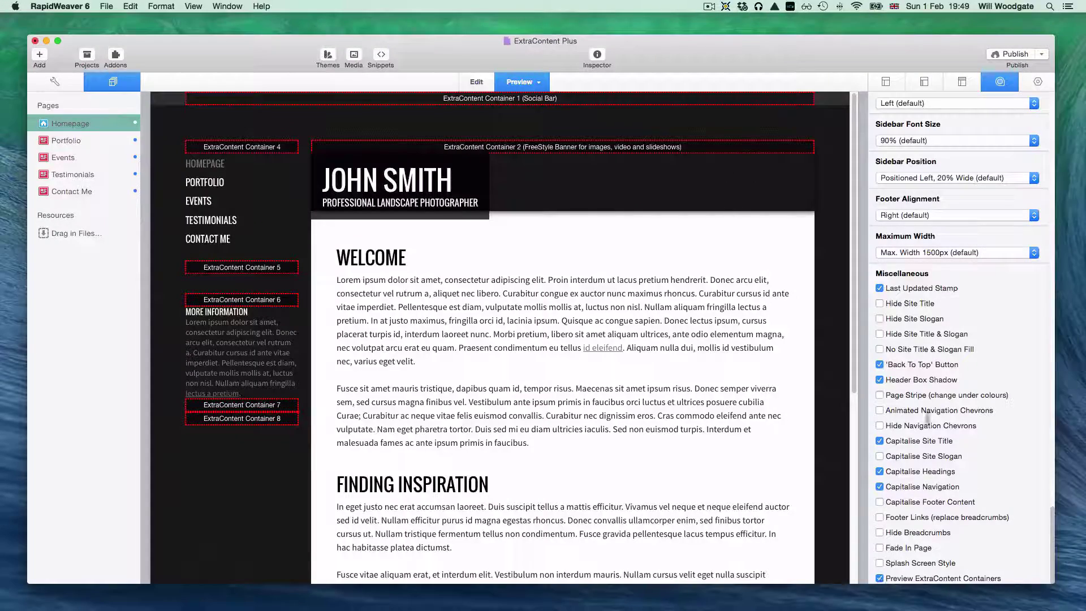
click(598, 55)
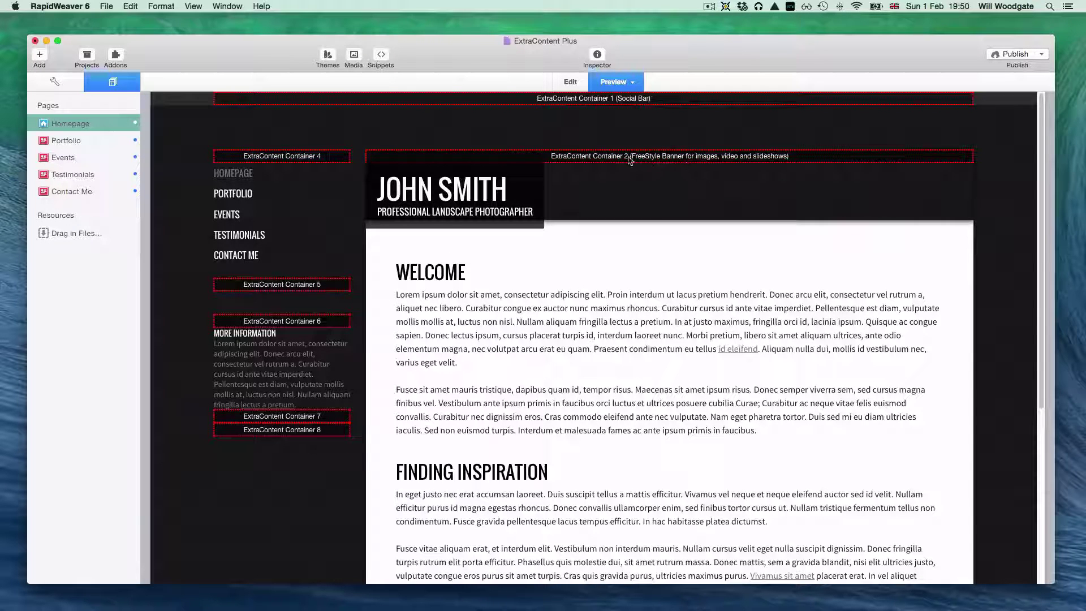
Return to editing the Homepage, set the ExtraContent Plus embed type to FreeStyle and place the seascape photo in its image area.
scroll(710, 336, down, 3)
scroll(710, 336, down, 5)
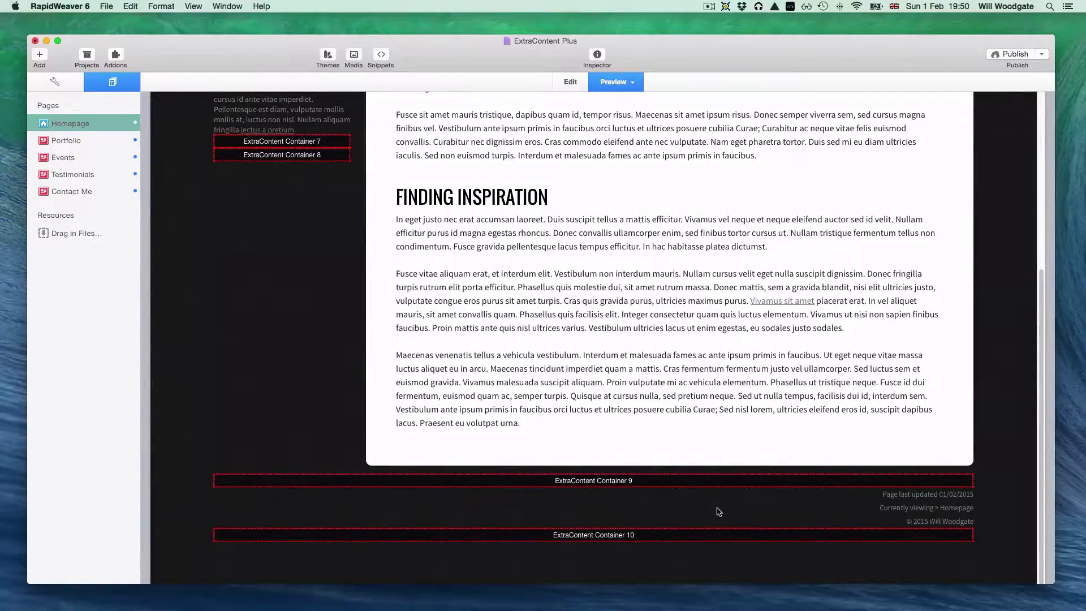
scroll(715, 507, up, 2)
scroll(714, 506, up, 5)
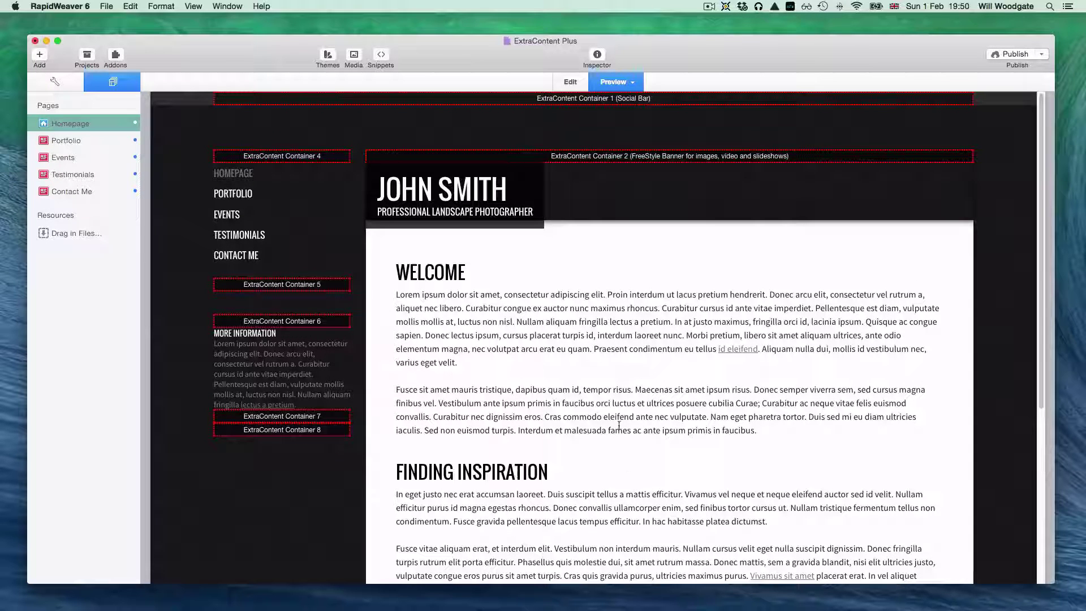
key(super+e)
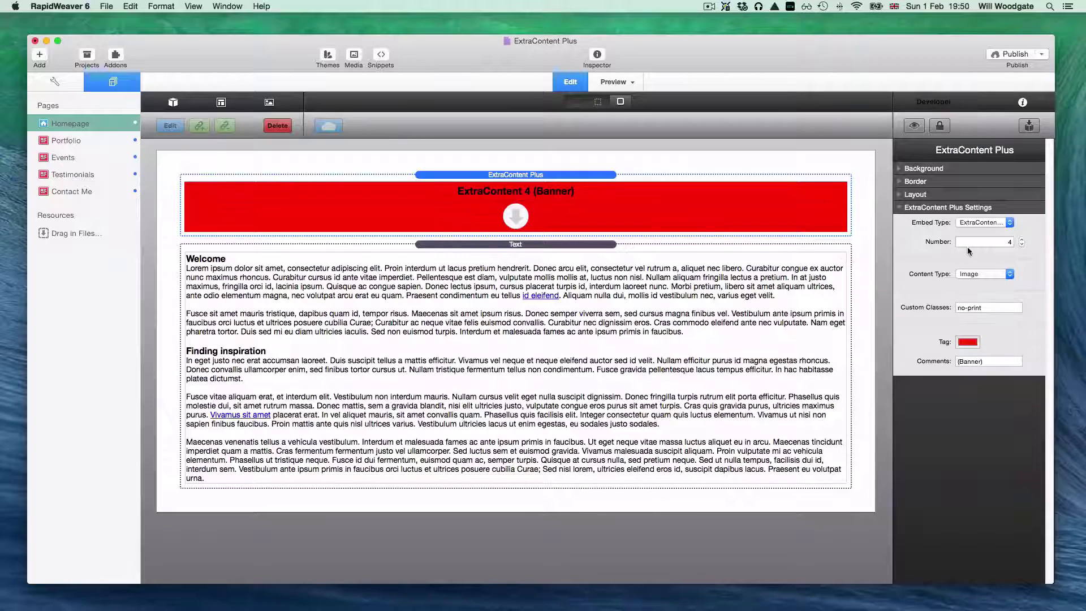
click(982, 223)
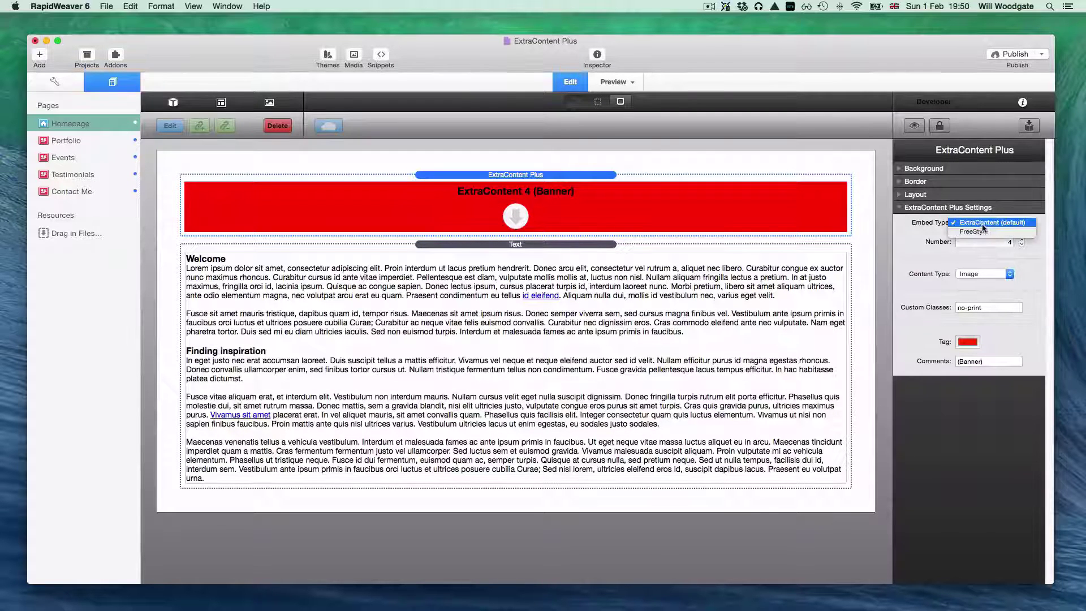
click(982, 231)
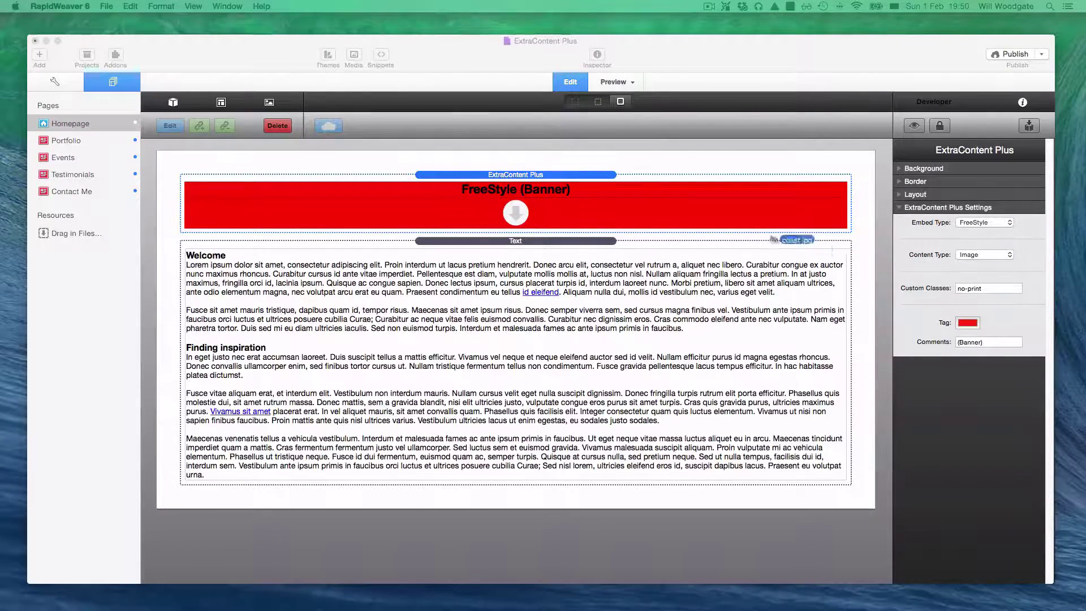
drag(515, 212, 523, 215)
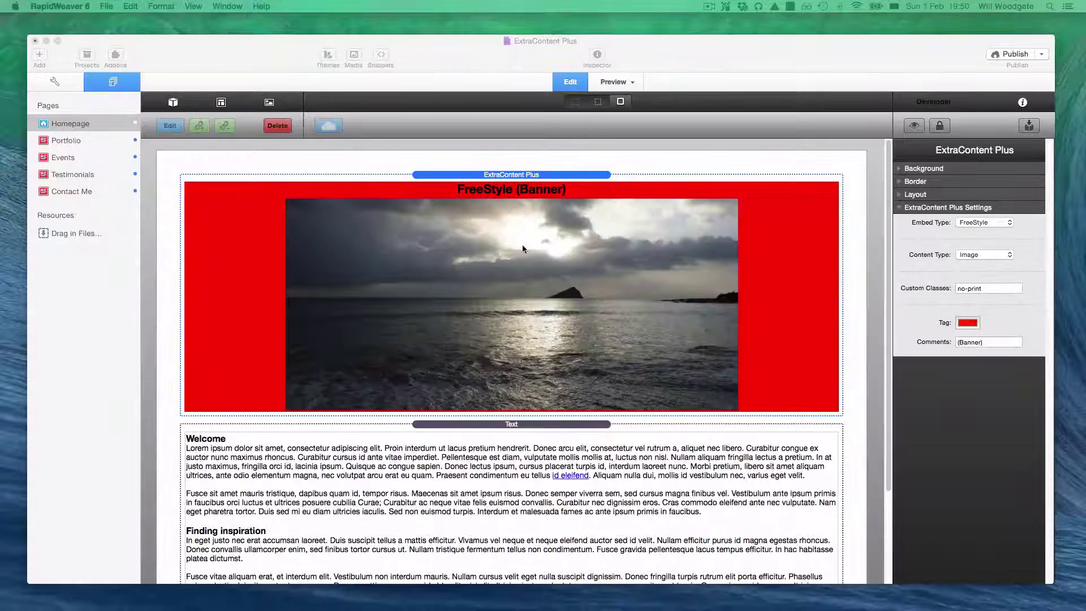
Edit the banner image's layout to turn off Constrain Width and Constrain Height, and finish editing the image.
click(534, 307)
double_click(534, 307)
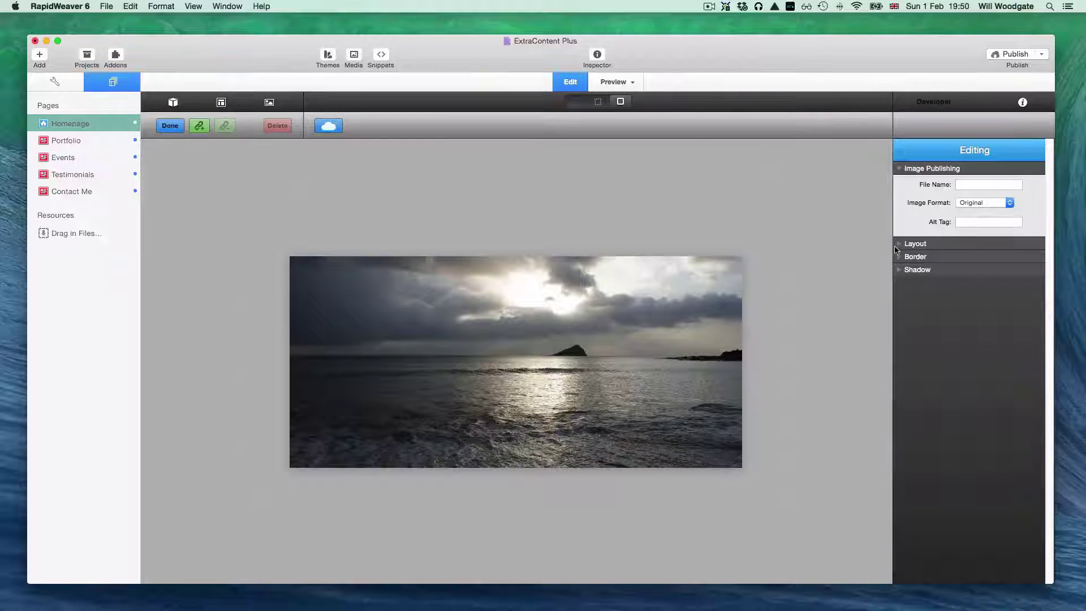
click(899, 243)
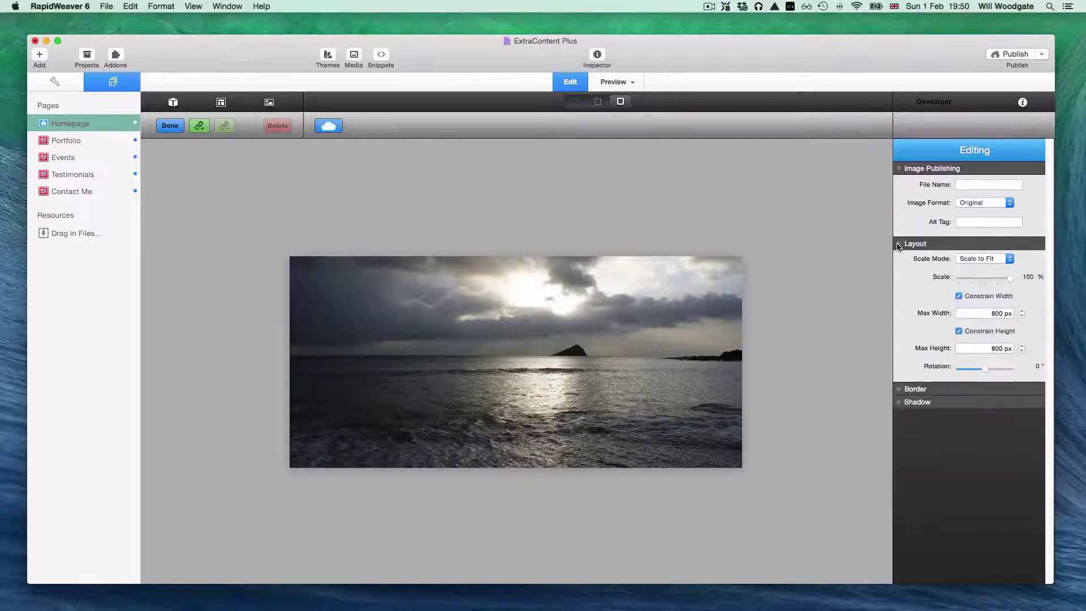
click(973, 295)
click(973, 332)
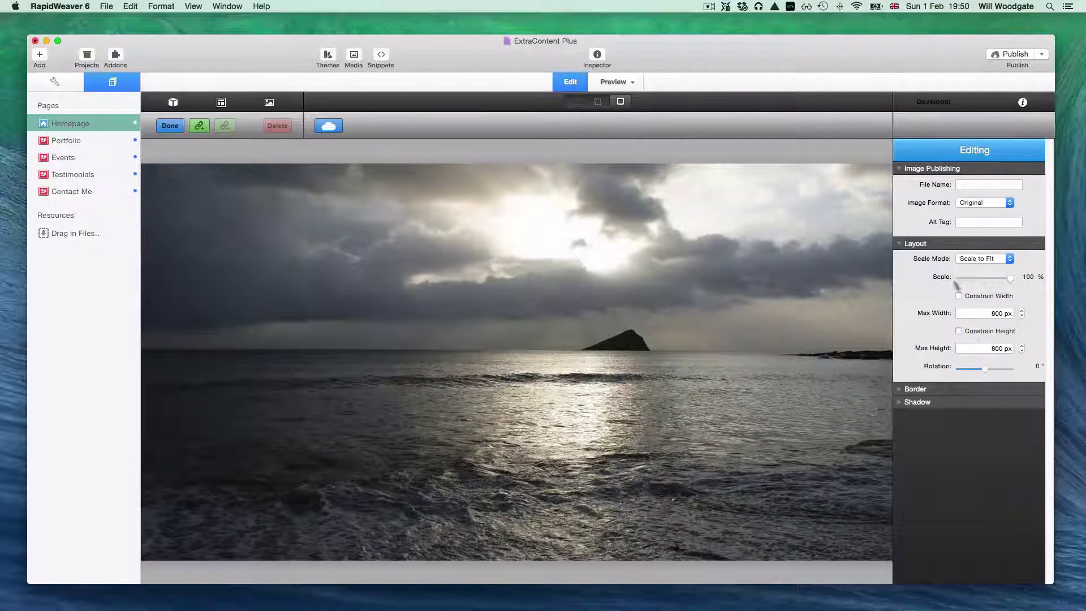
click(170, 125)
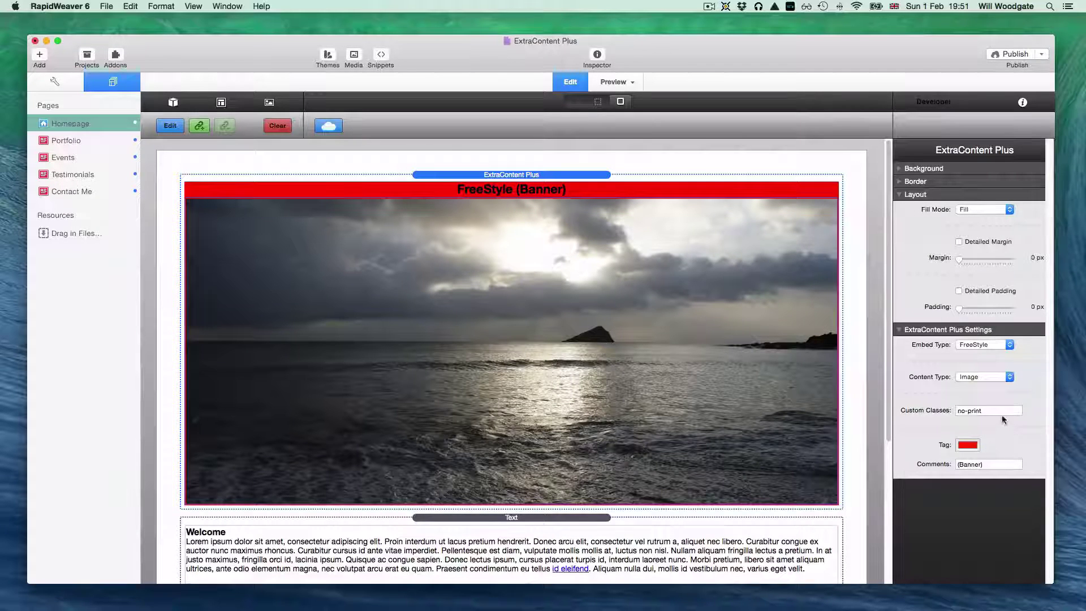
Clear the custom class from the ExtraContent Plus banner stack.
click(958, 411)
key(BackSpace)
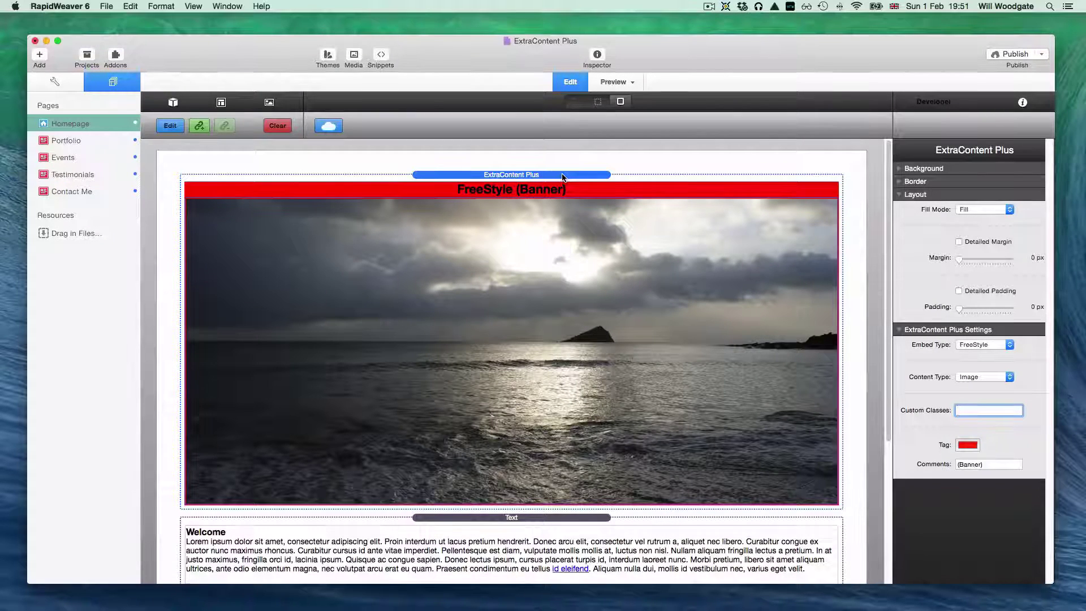
Preview the Homepage, disable Preview ExtraContent Containers in the theme style settings, and widen the preview to check the banner photo.
click(268, 82)
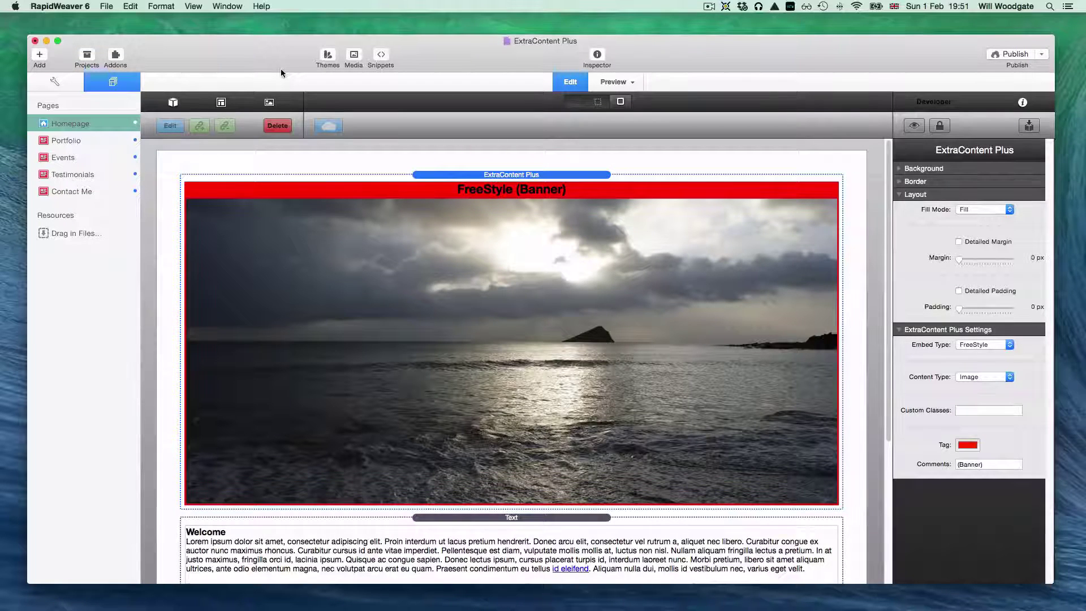
key(super+r)
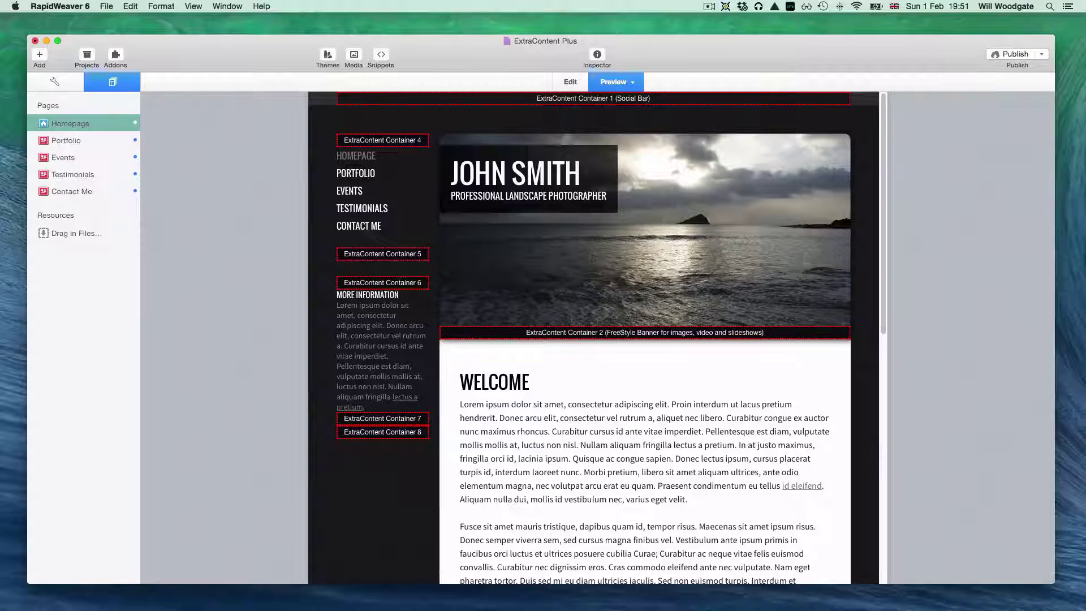
click(598, 54)
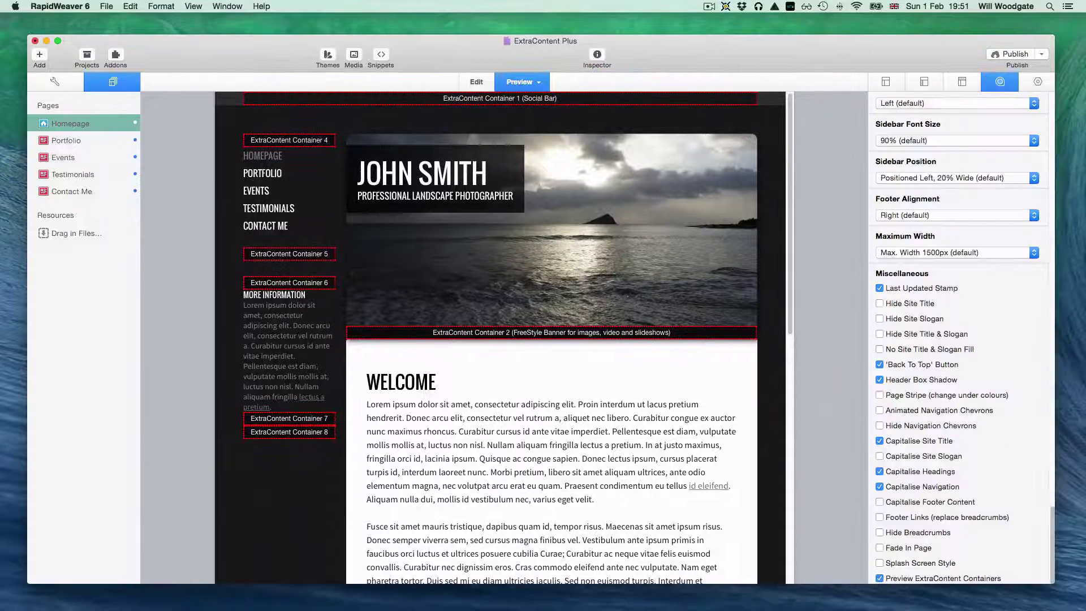
click(880, 579)
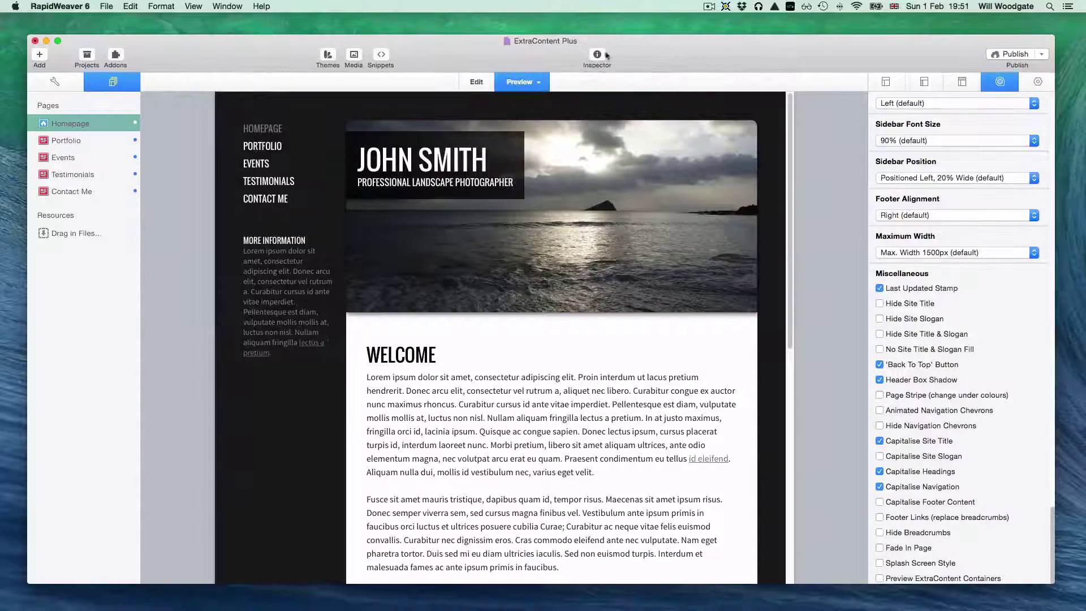
click(599, 54)
drag(888, 255, 1055, 275)
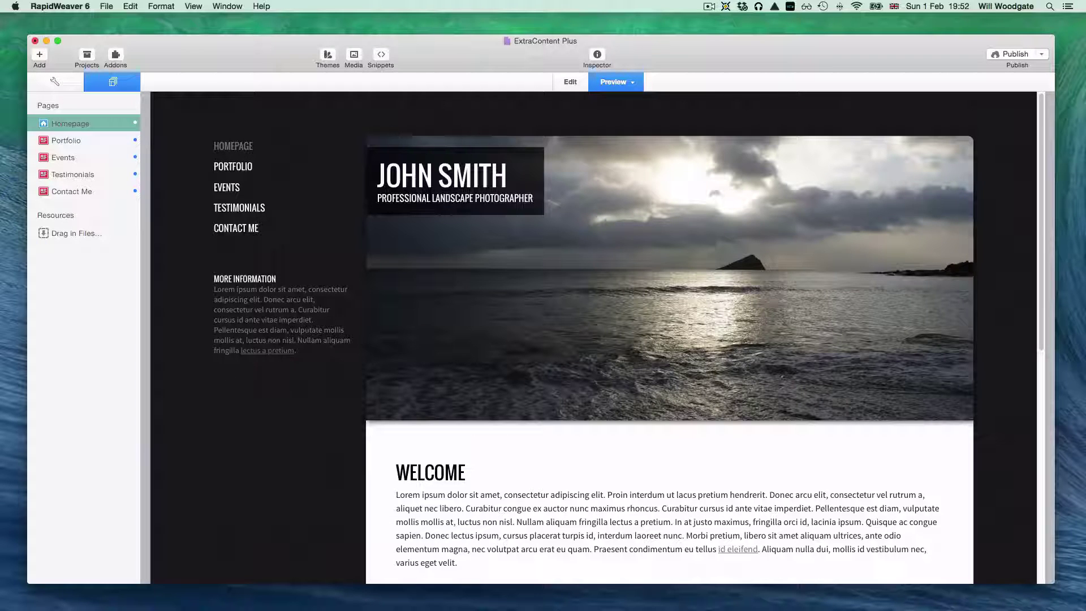
Temporarily show the ExtraContent container labels in the Homepage preview to examine the numbered container positions, and hide them again.
click(597, 57)
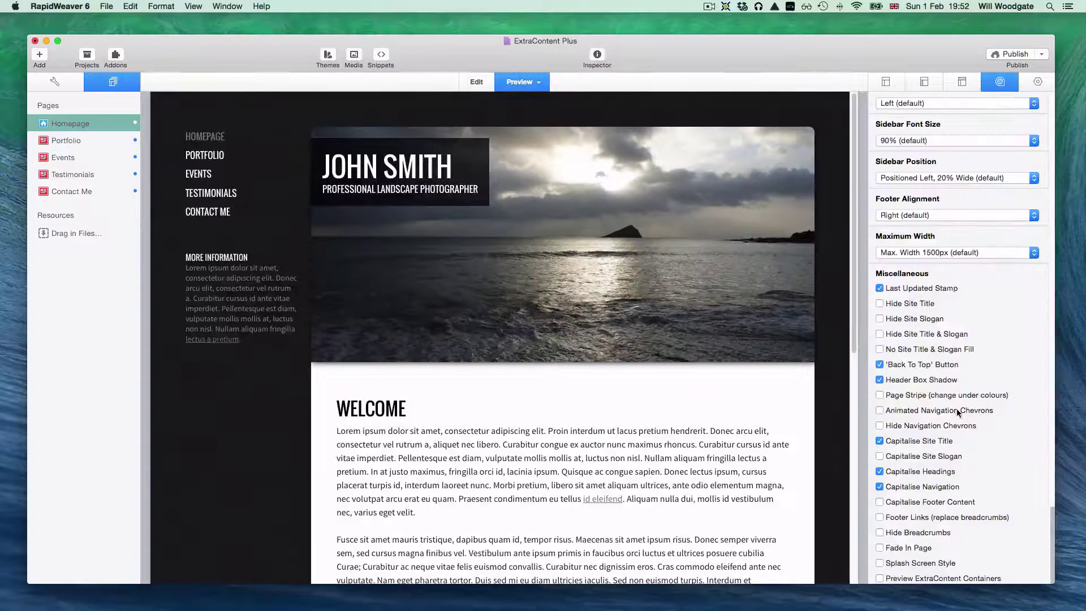
click(880, 578)
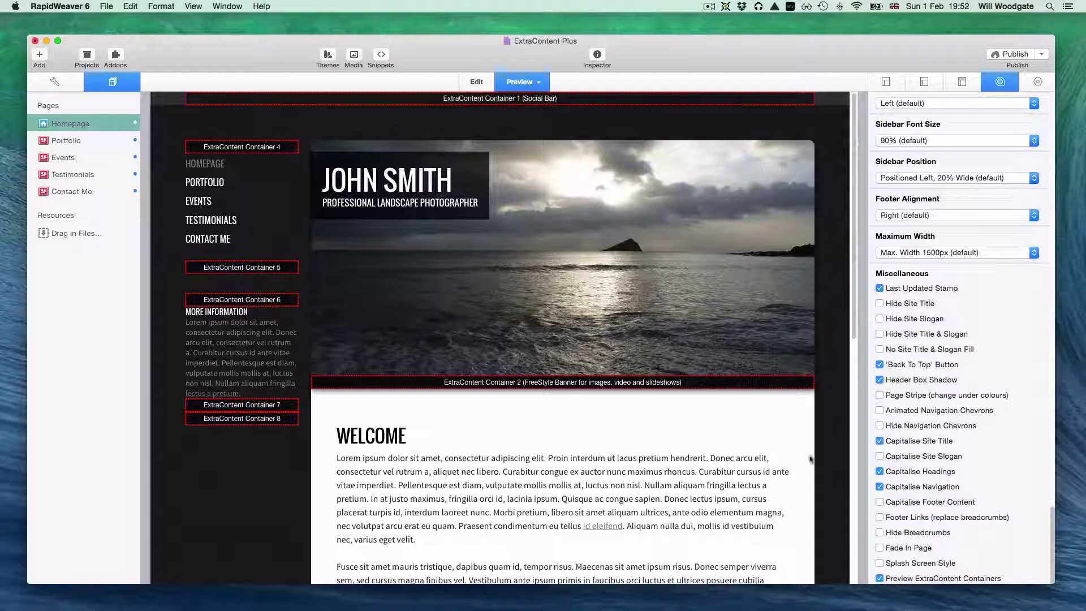
click(881, 578)
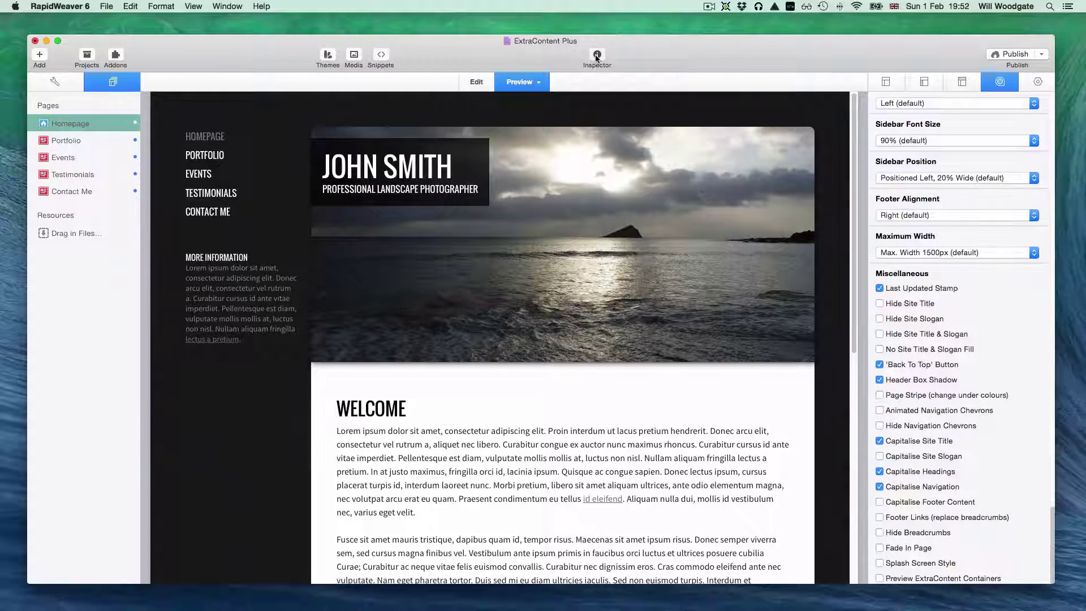
click(597, 56)
Return to editing the Homepage and set the ExtraContent Plus stack's embed type to ExtraContent (default) with container number 7.
click(568, 83)
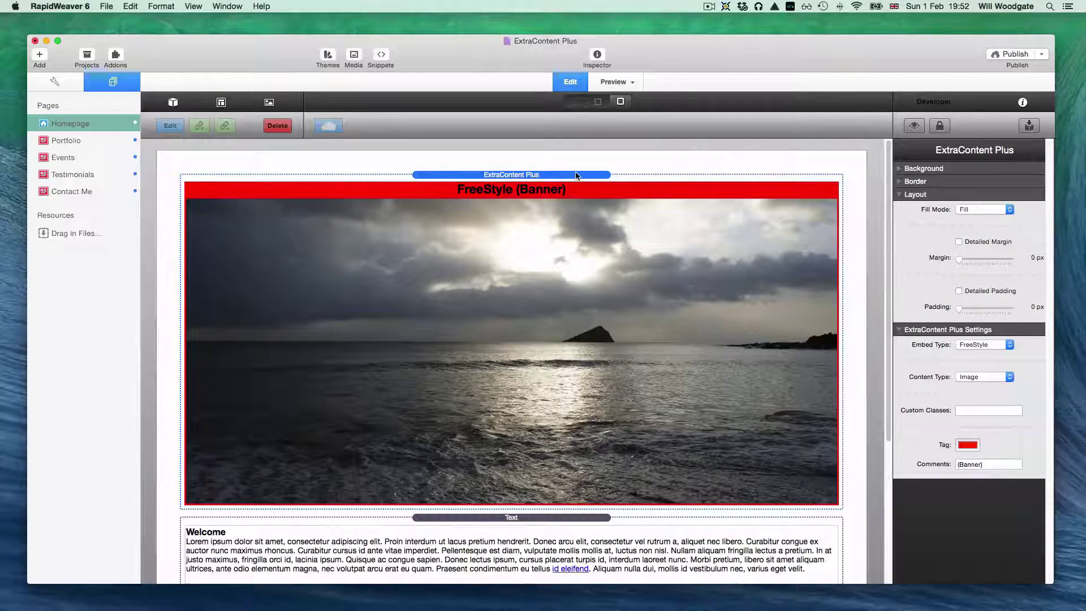
click(983, 346)
click(993, 335)
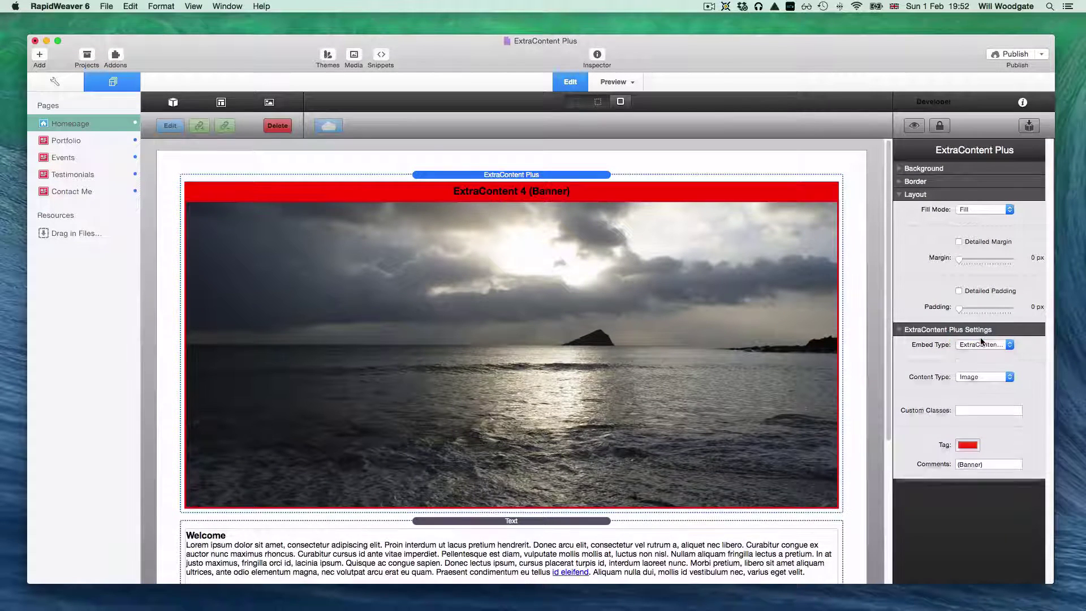
double_click(1023, 363)
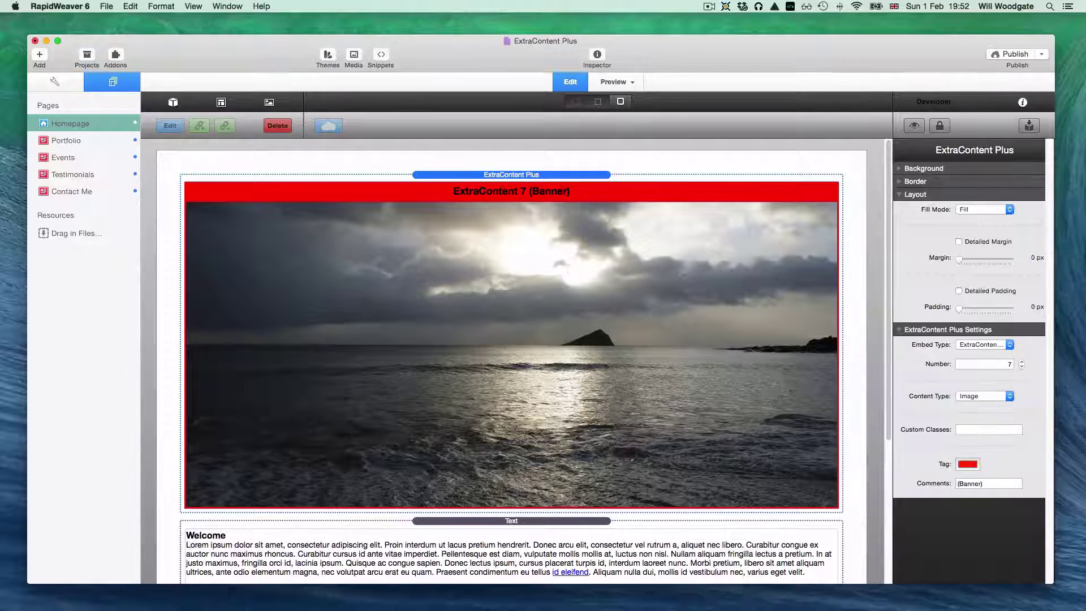
Set the ExtraContent Plus stack's tag colour to Banana yellow and its comment to "(Sidebar Content)".
click(967, 465)
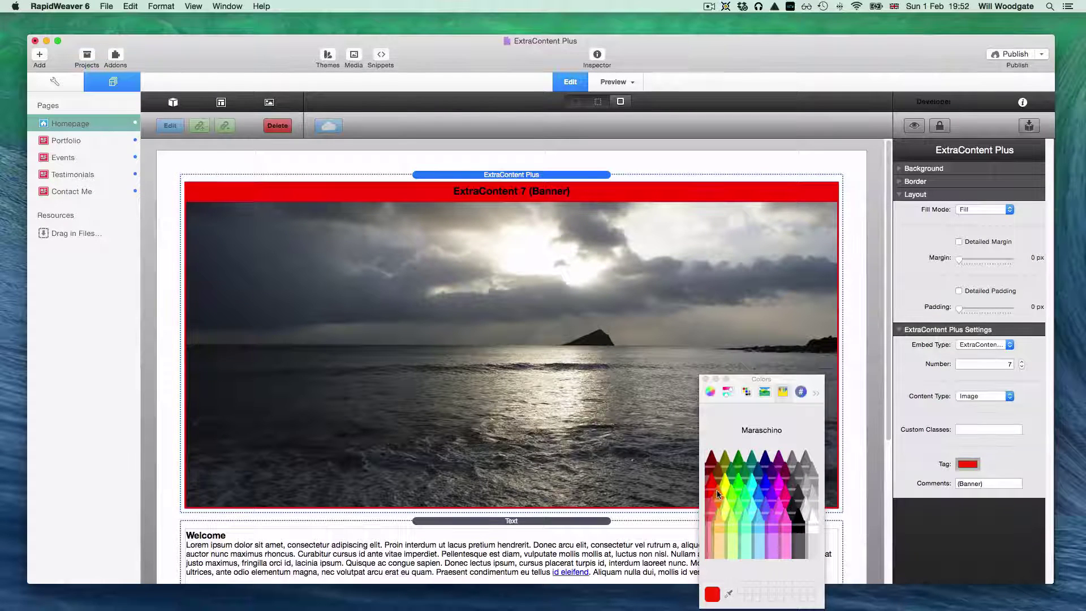
click(725, 504)
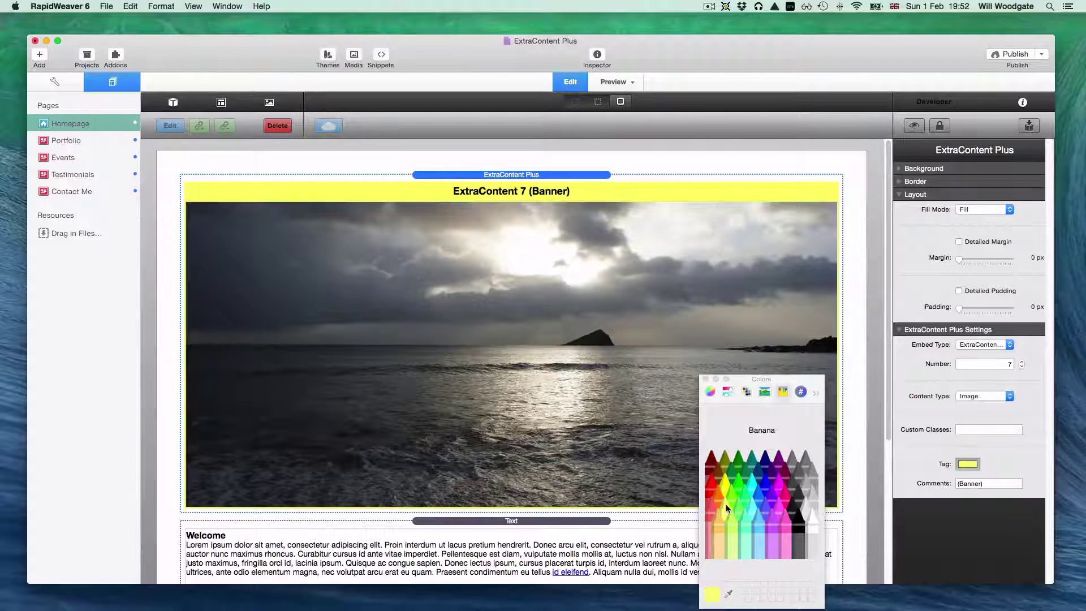
click(705, 378)
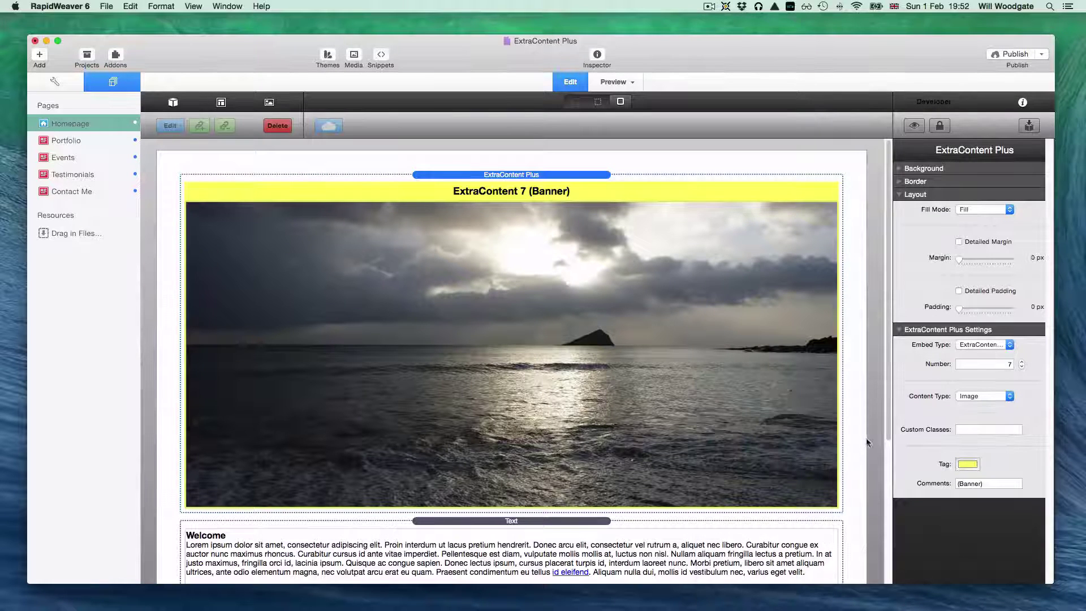
click(966, 482)
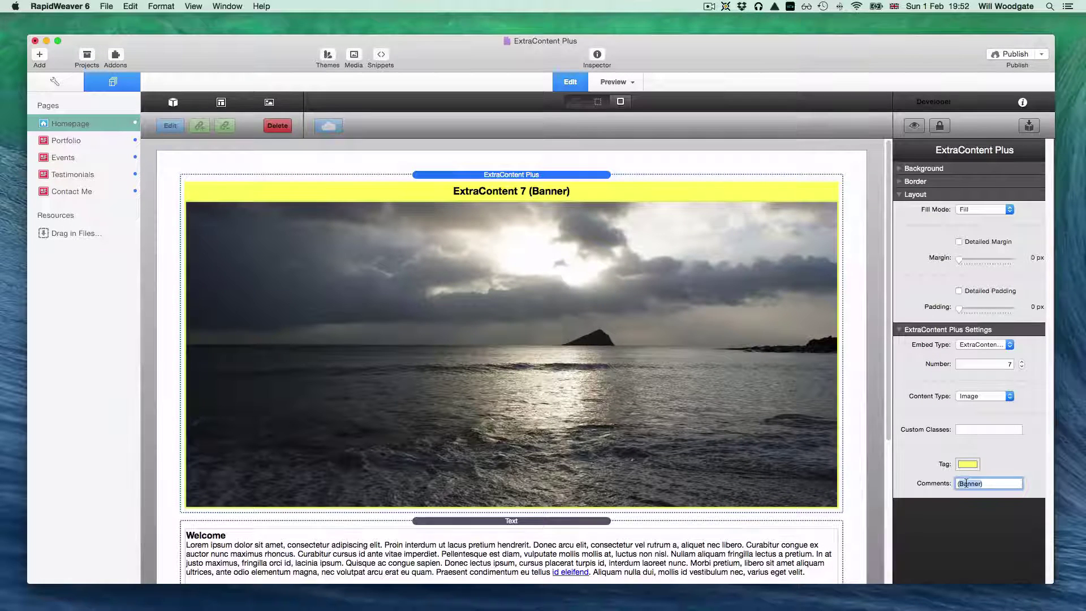
text((Sidebar Content))
key(Return)
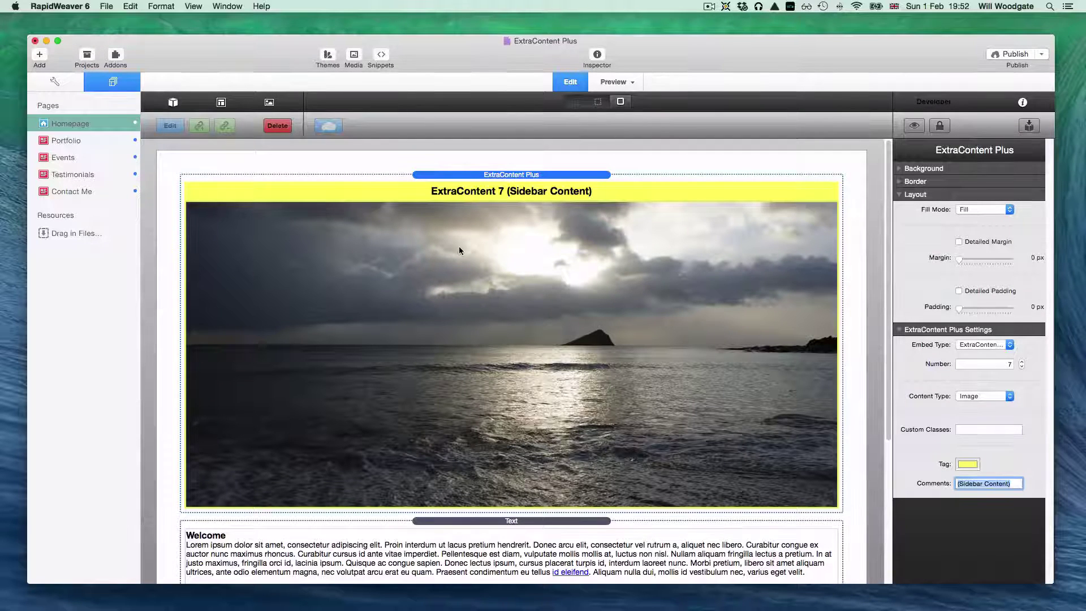
Preview the Homepage at a wider width to examine how the seascape photo displays in the sidebar.
key(super+r)
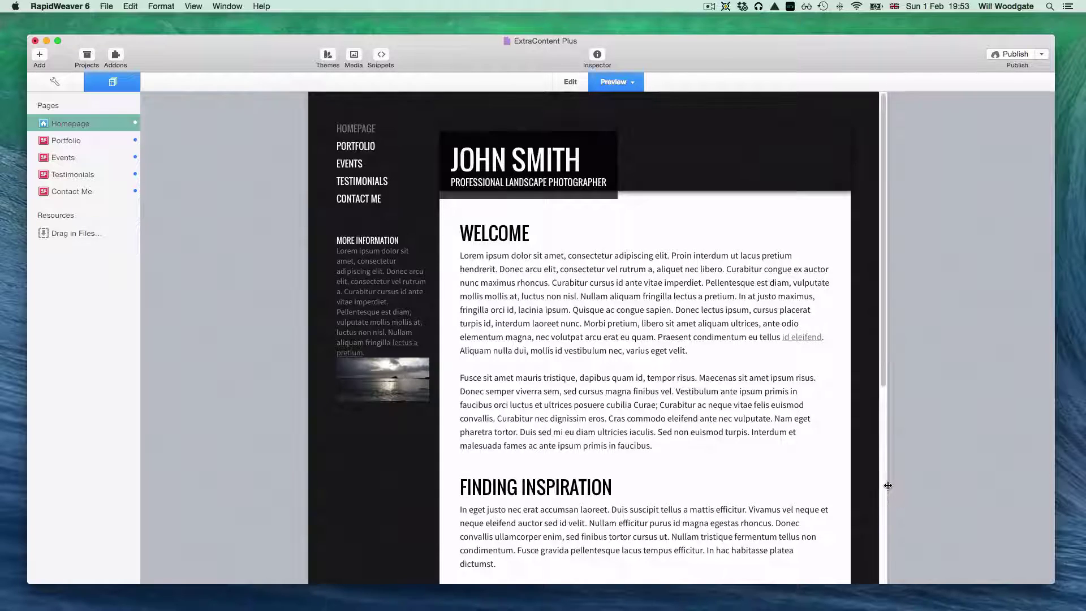
drag(886, 490, 1054, 497)
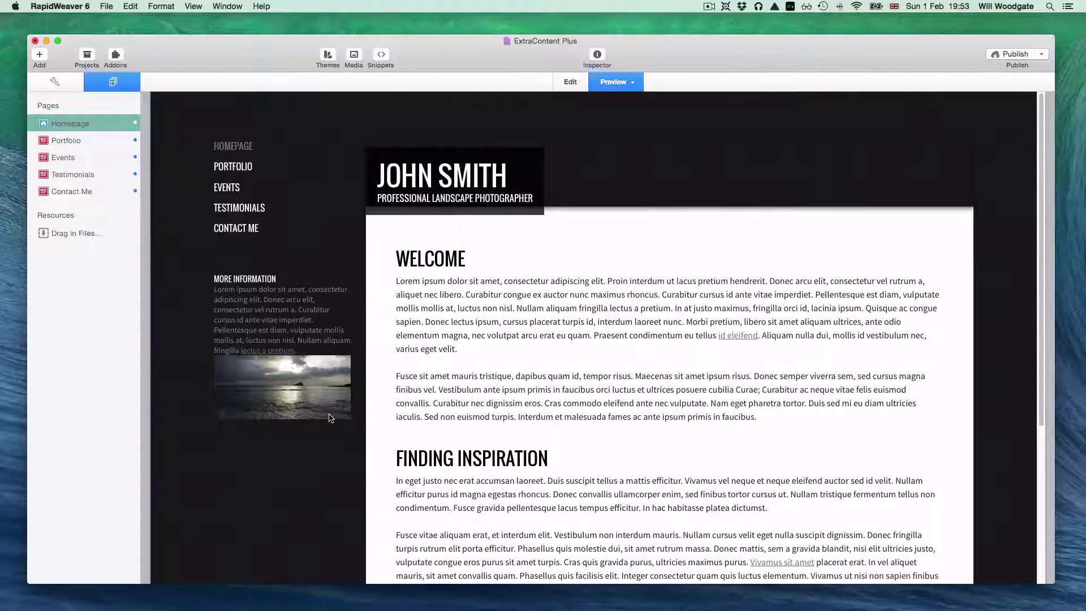
key(super+r)
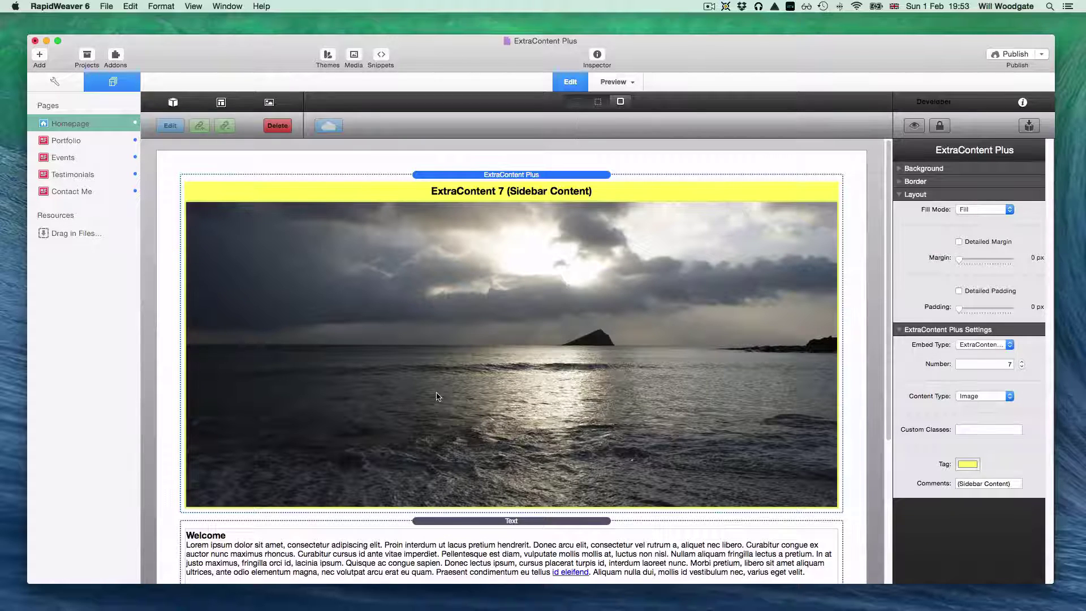
key(super+r)
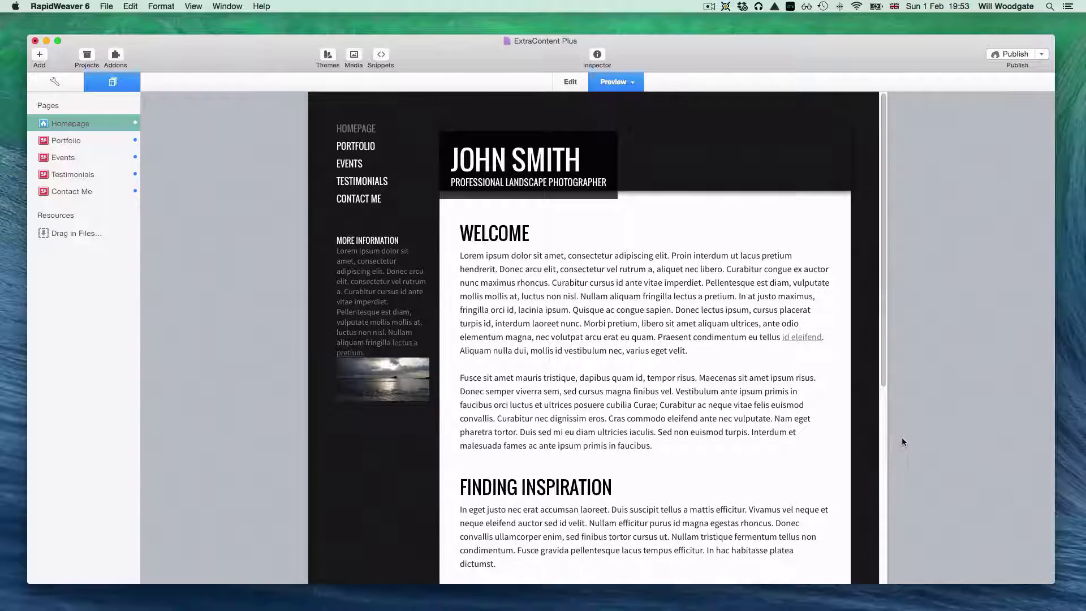
drag(887, 439, 1036, 444)
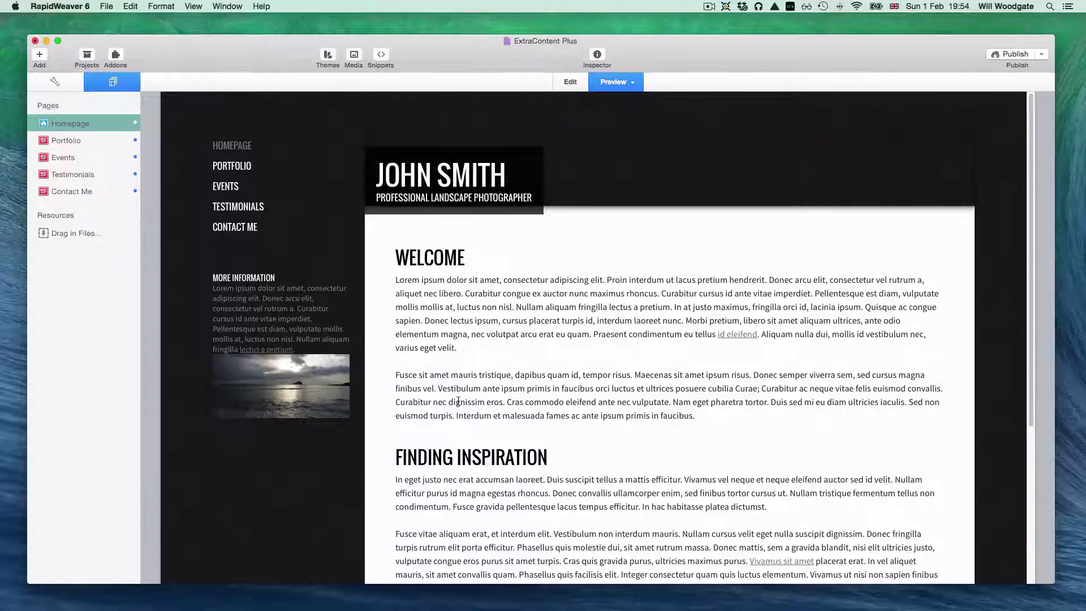
Return to editing the Homepage and set the ExtraContent Plus stack's embed type to FreeStyle.
key(super+shift+p)
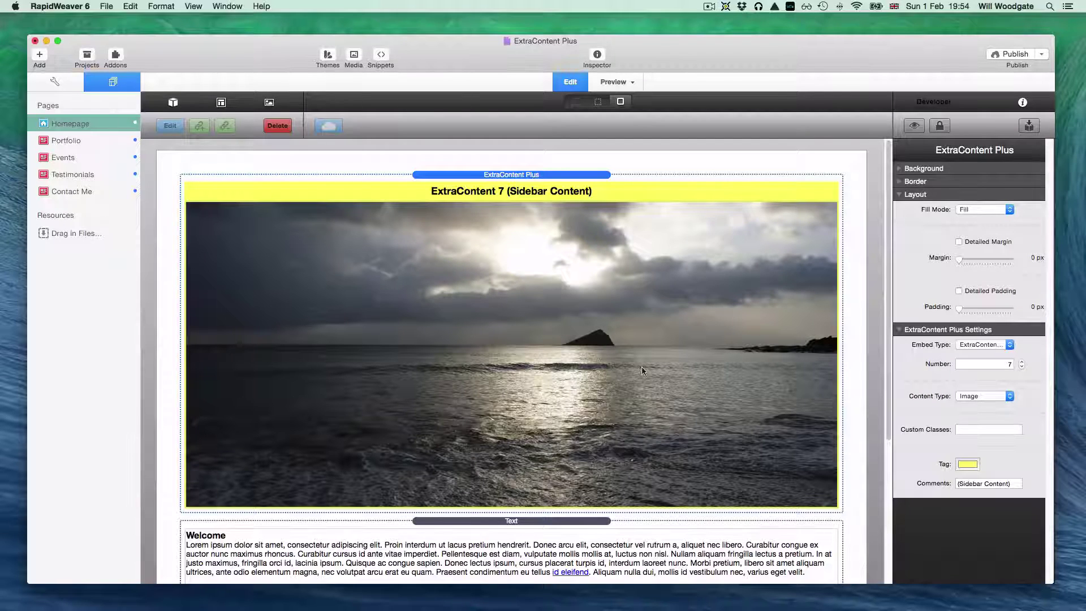
click(969, 345)
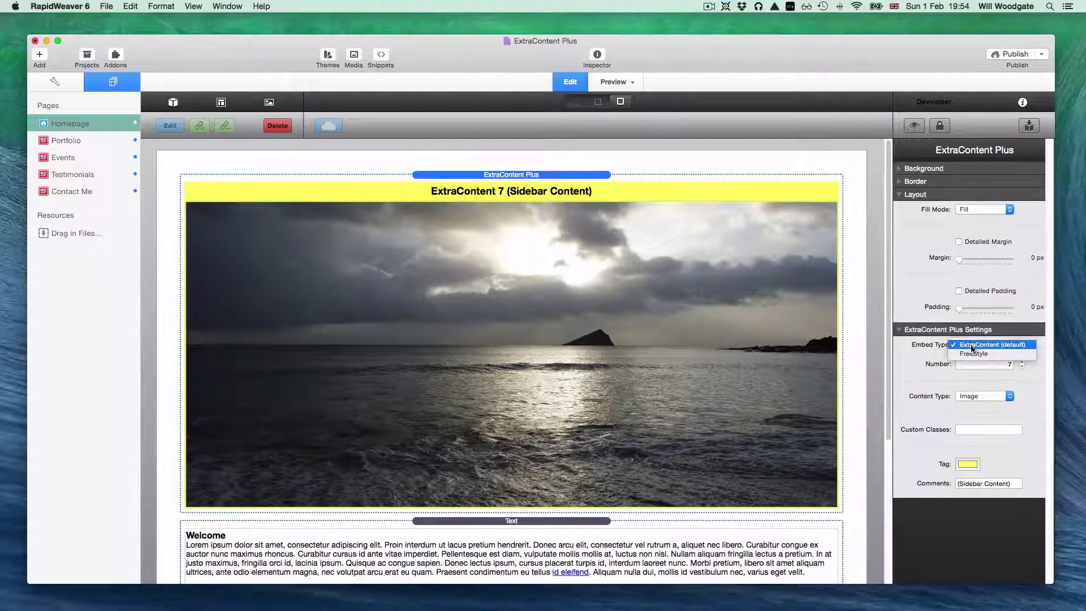
click(973, 355)
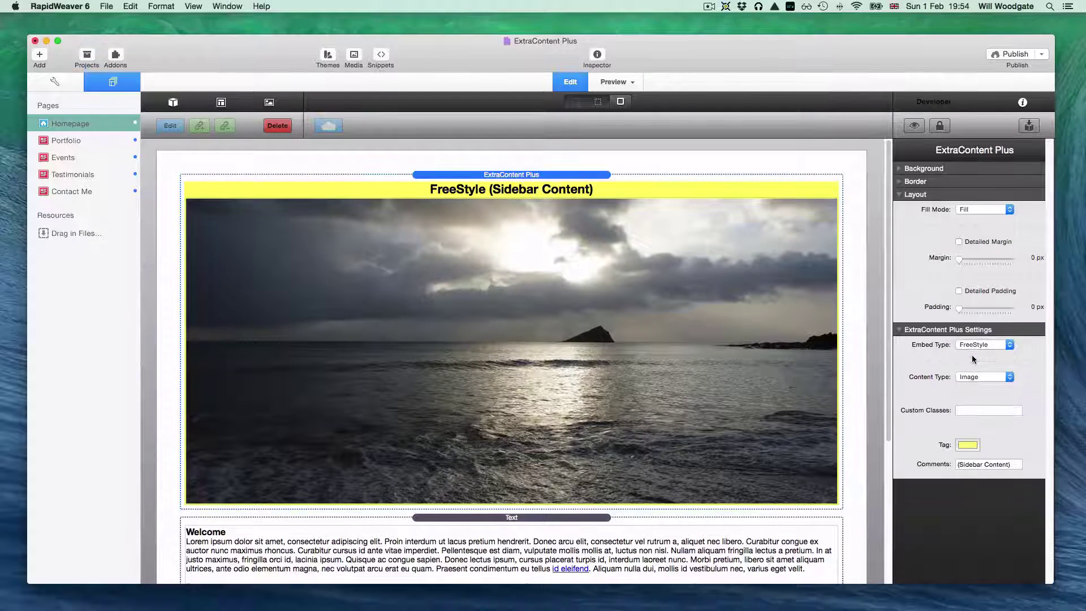
Preview the Homepage at a wider width and look over the whole page from the banner photo to the footer.
key(super+r)
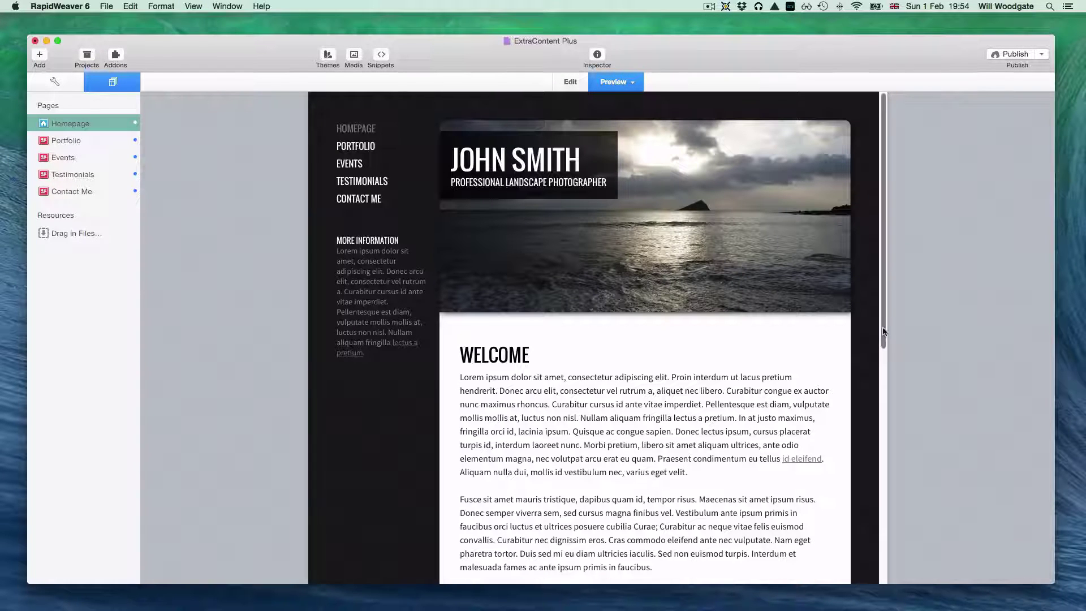
drag(886, 335, 1017, 345)
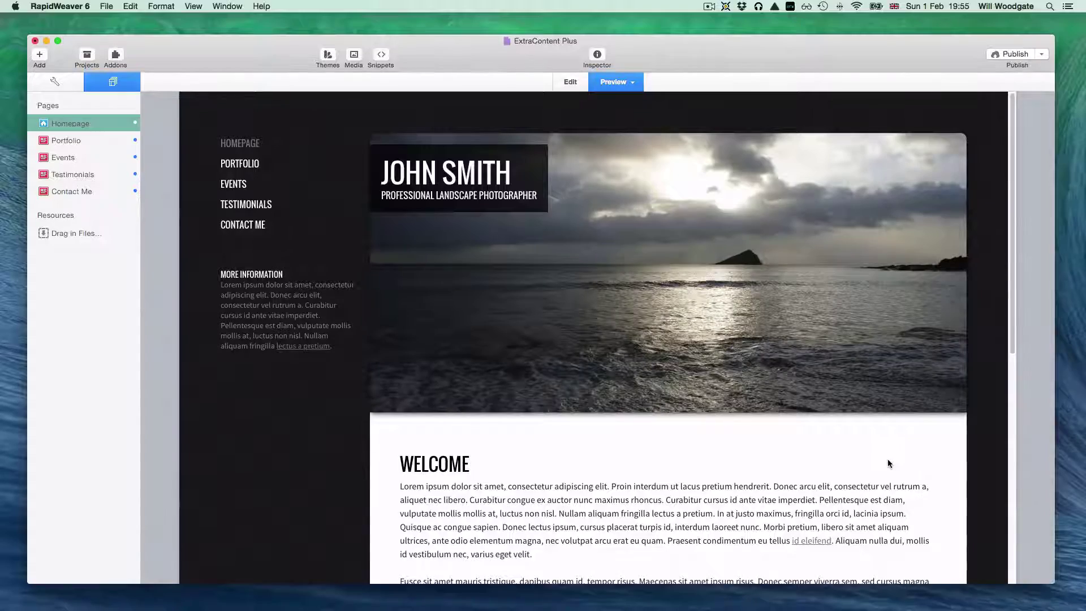
scroll(889, 461, down, 5)
scroll(888, 460, down, 3)
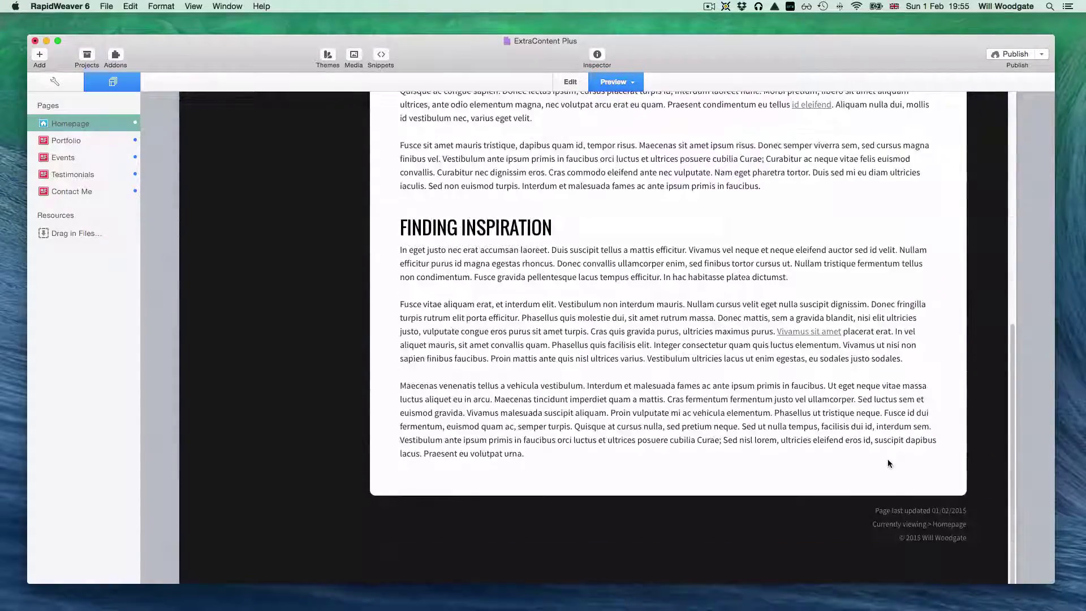
scroll(888, 459, up, 4)
scroll(888, 459, up, 4)
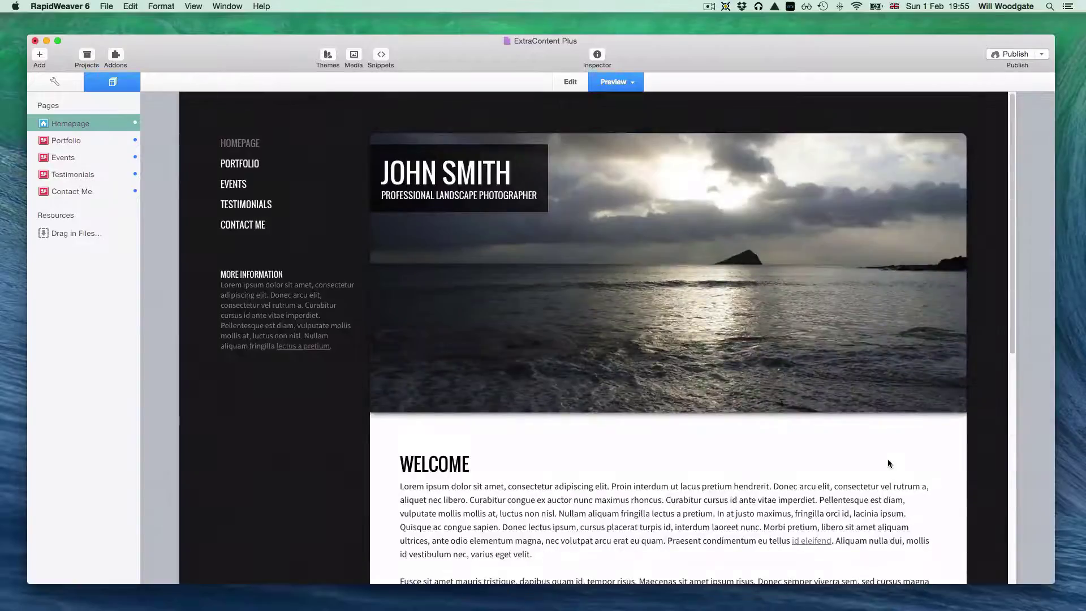